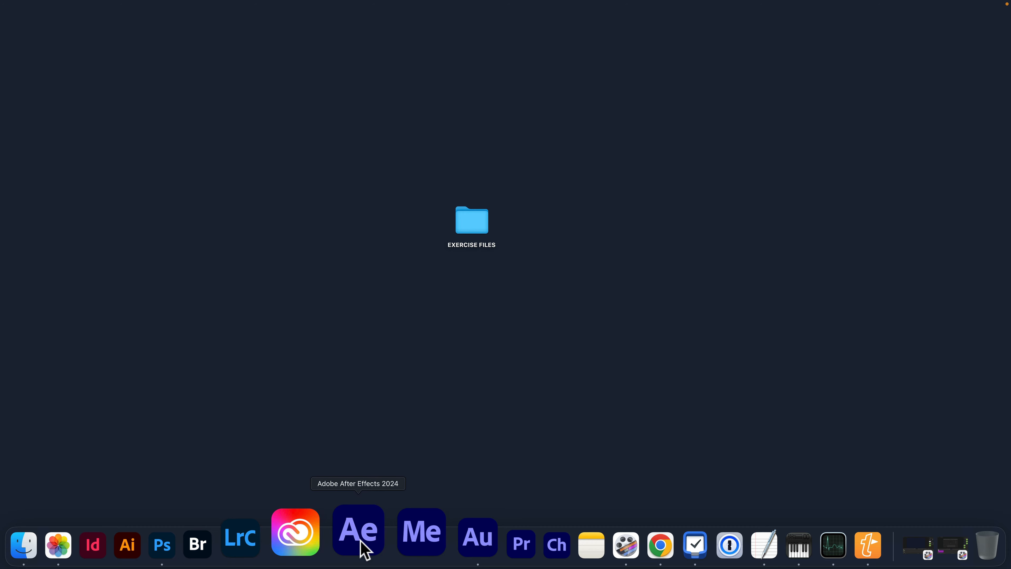
Launch After Effects and turn off the Enable Home Screen option in the Startup & Repair preferences.
{"action": "left_click", "coordinate": [360, 540]}
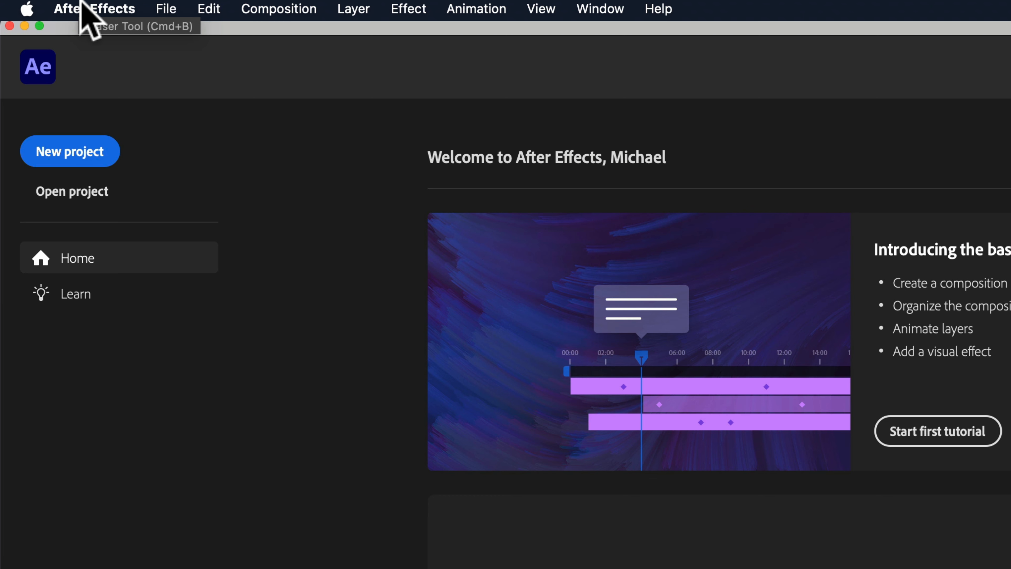
{"action": "left_click", "coordinate": [86, 8]}
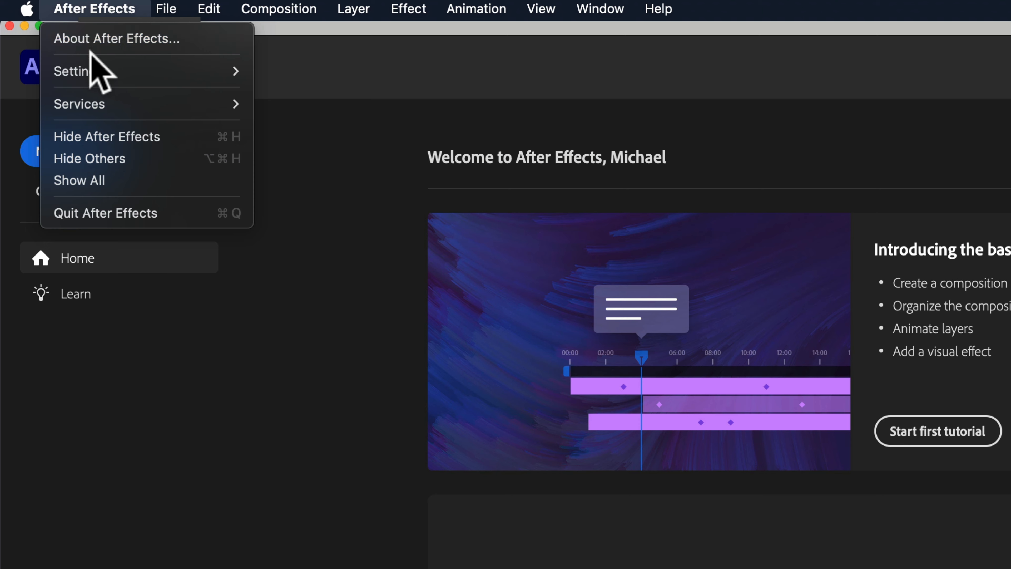
{"action": "mouse_move", "coordinate": [90, 69]}
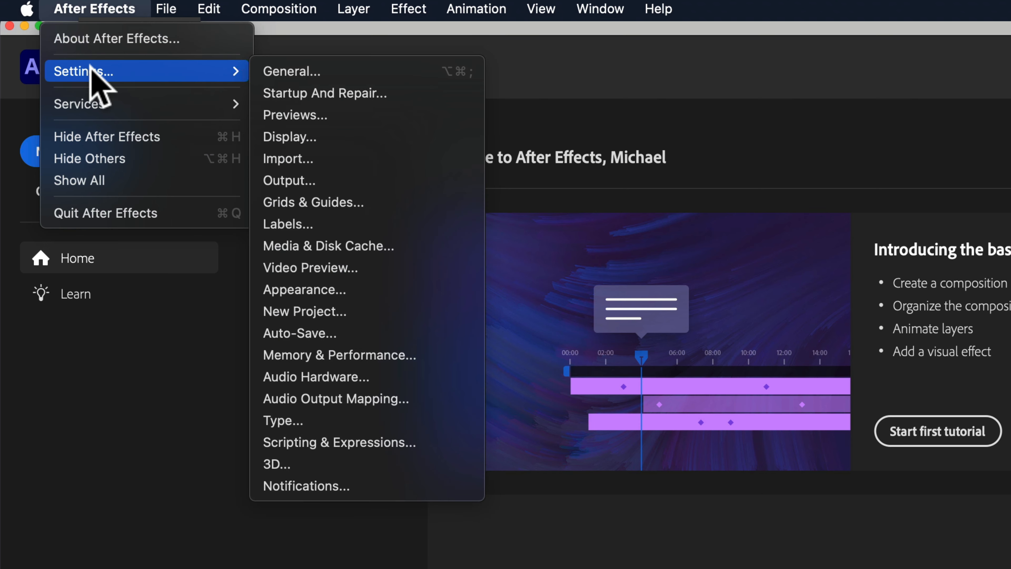
{"action": "left_click", "coordinate": [445, 93]}
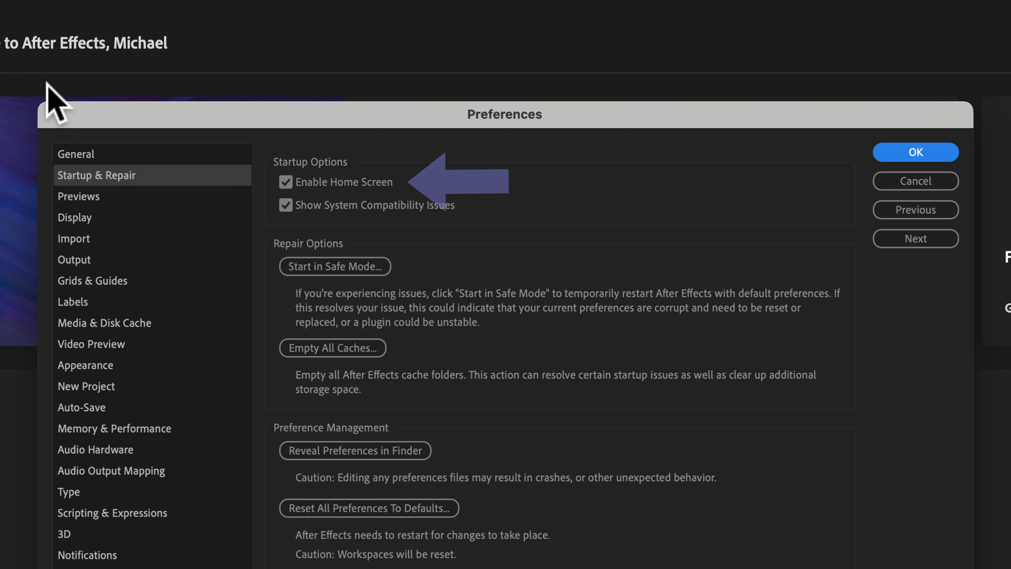
{"action": "left_click", "coordinate": [286, 182]}
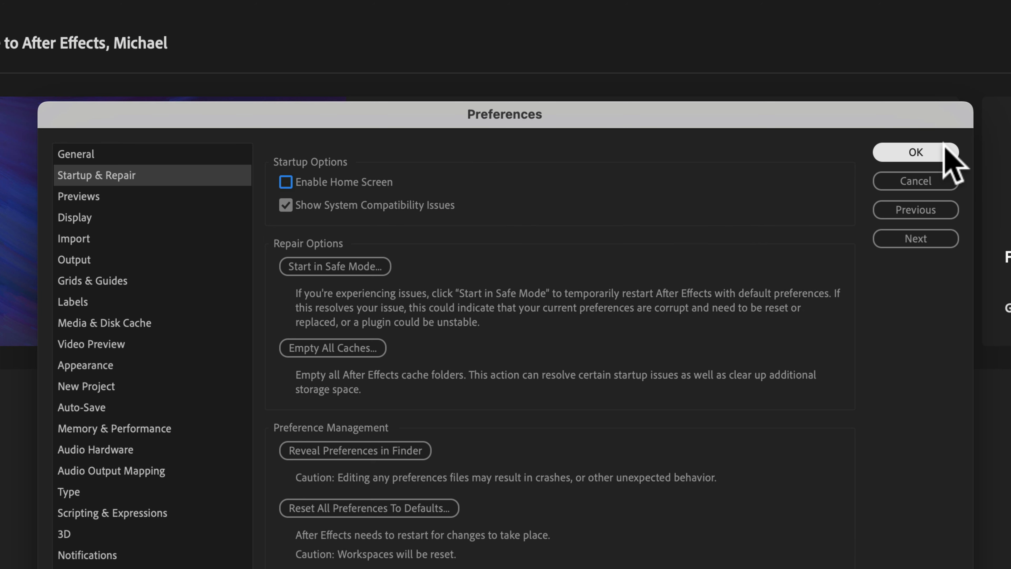
{"action": "left_click", "coordinate": [286, 182]}
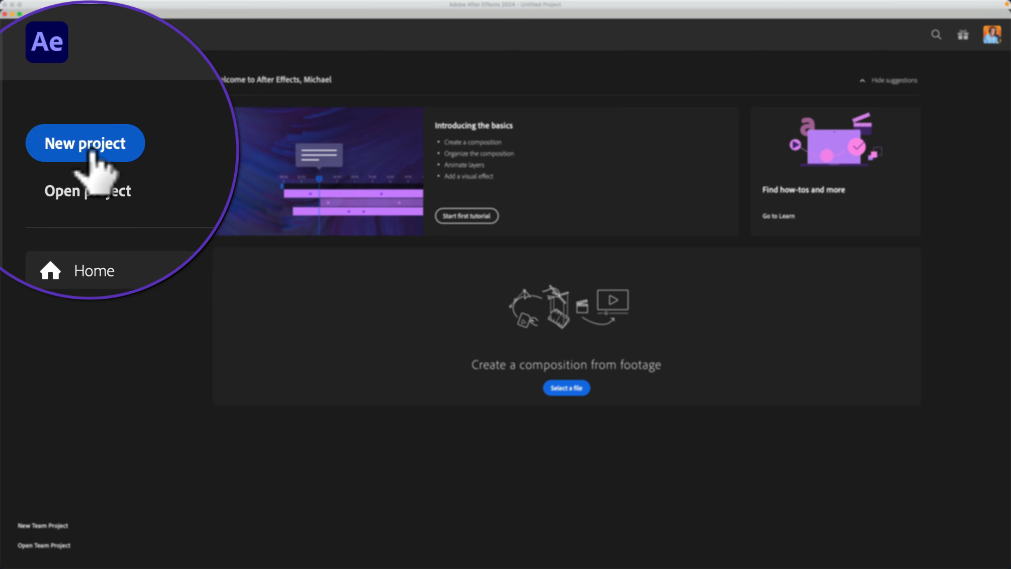
Start a new project from the Home screen, and create another new project from within the workspace.
{"action": "left_click", "coordinate": [91, 152]}
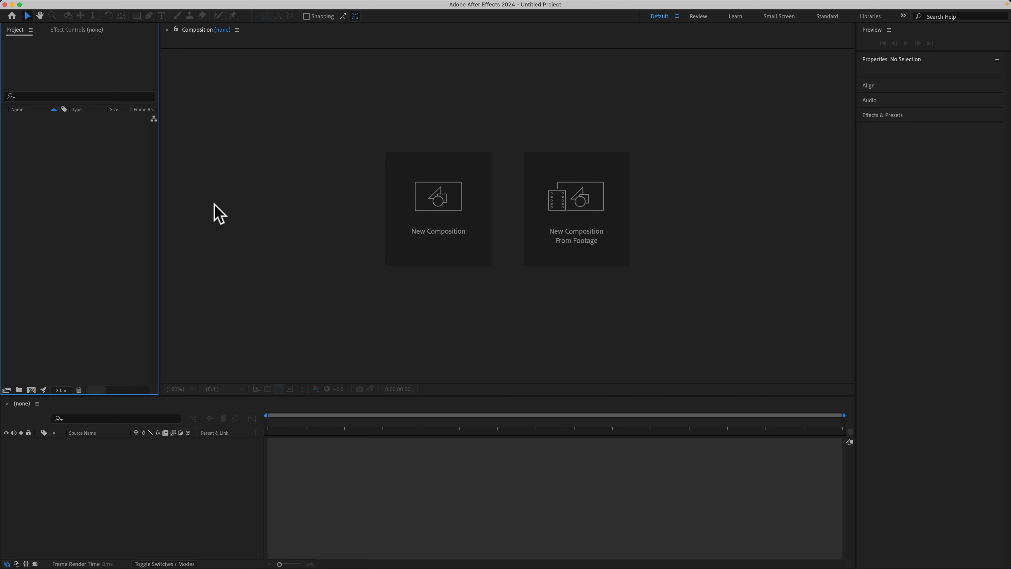
{"action": "left_click", "coordinate": [218, 213]}
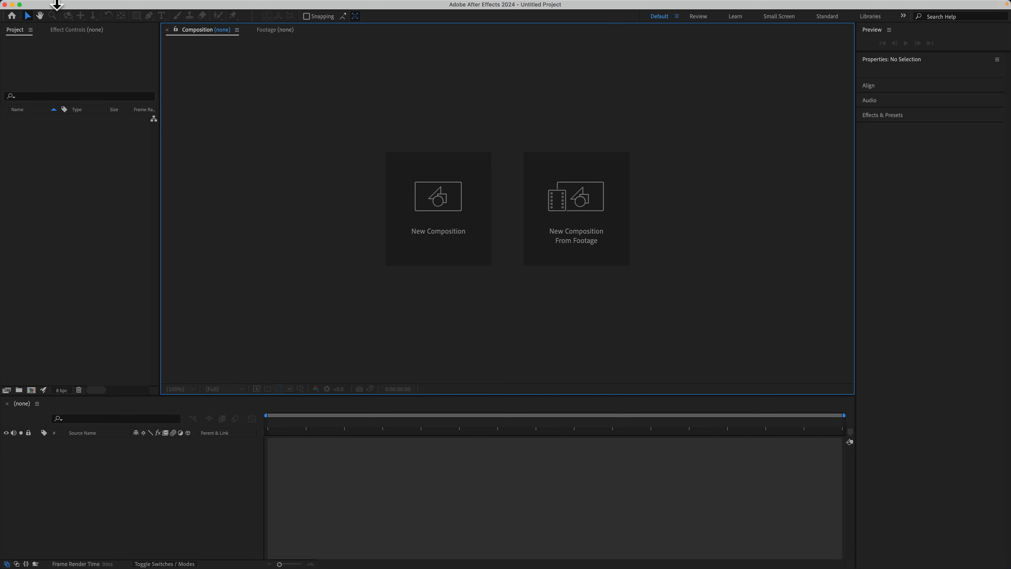
{"action": "left_click", "coordinate": [83, 6]}
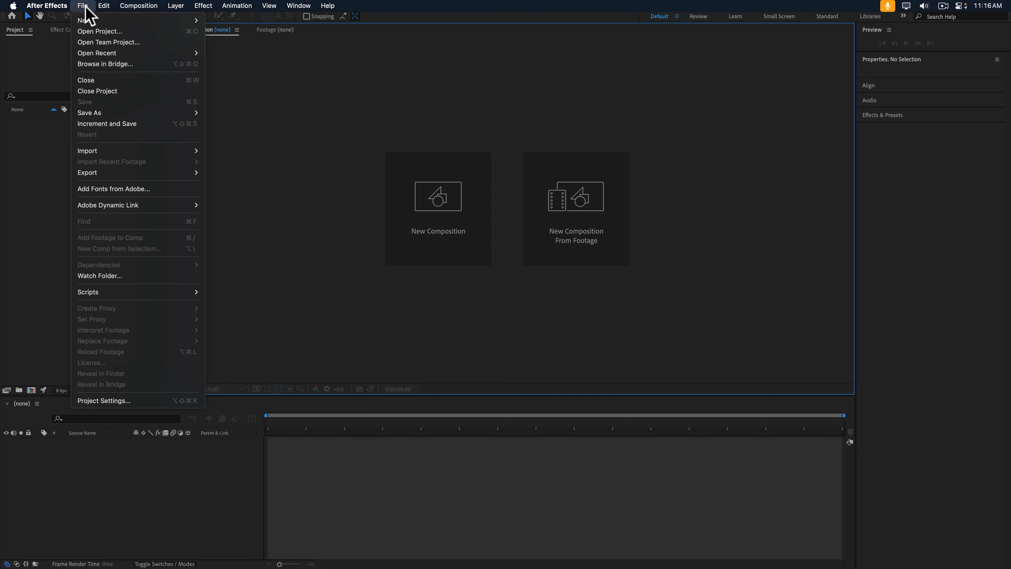
{"action": "mouse_move", "coordinate": [91, 20]}
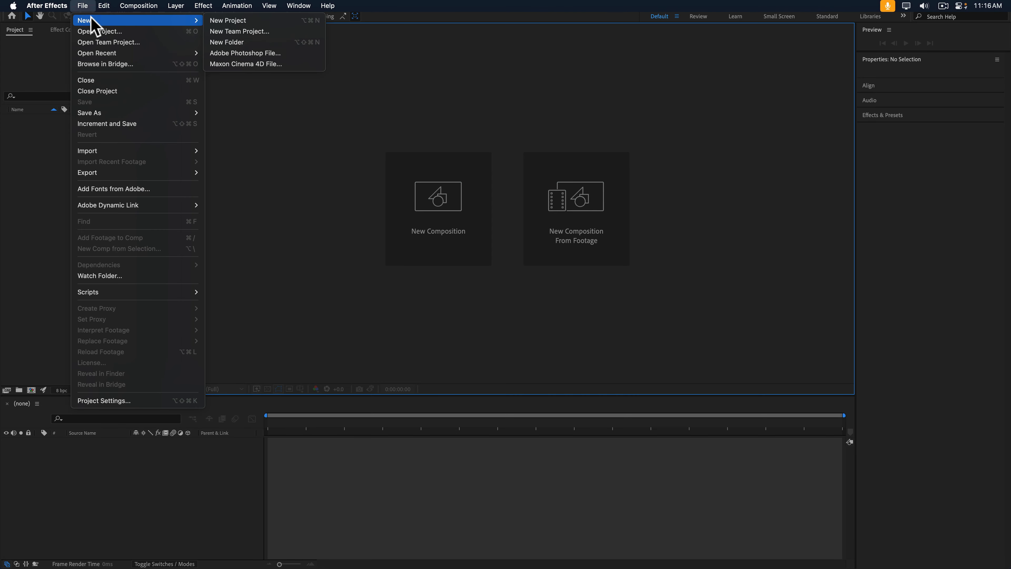
{"action": "left_click", "coordinate": [284, 21]}
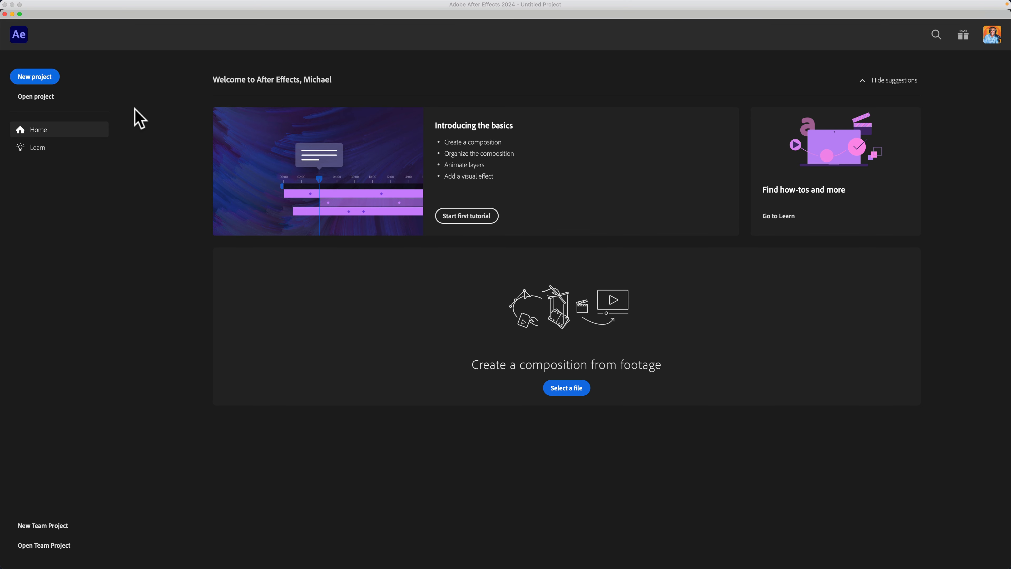
From the Home screen, open the existing project U2L3_NEW PROJECTS.aep in the 01_Project Files folder.
{"action": "left_click", "coordinate": [43, 79]}
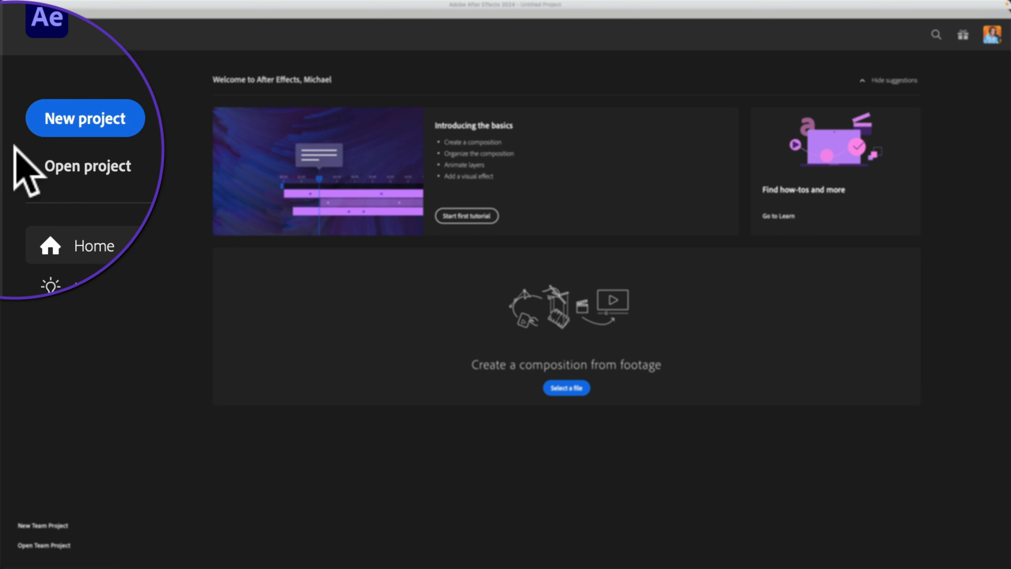
{"action": "left_click", "coordinate": [93, 152]}
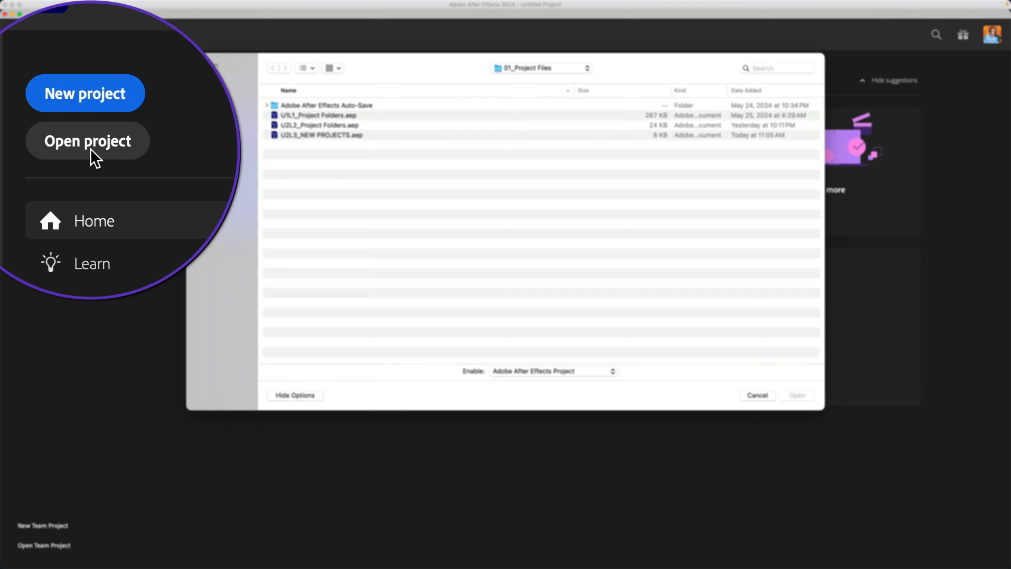
{"action": "left_click", "coordinate": [323, 136]}
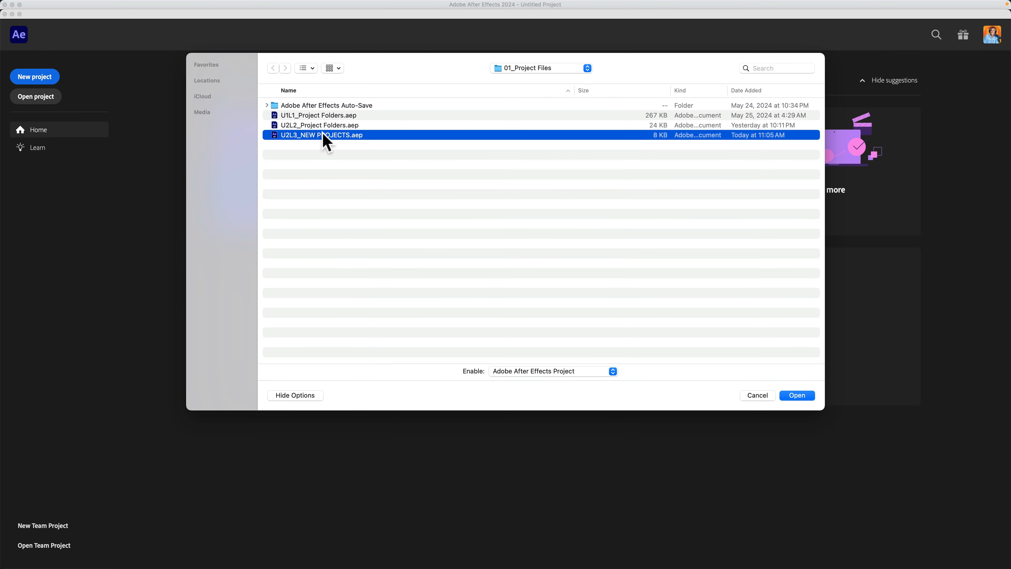
{"action": "left_click", "coordinate": [792, 396]}
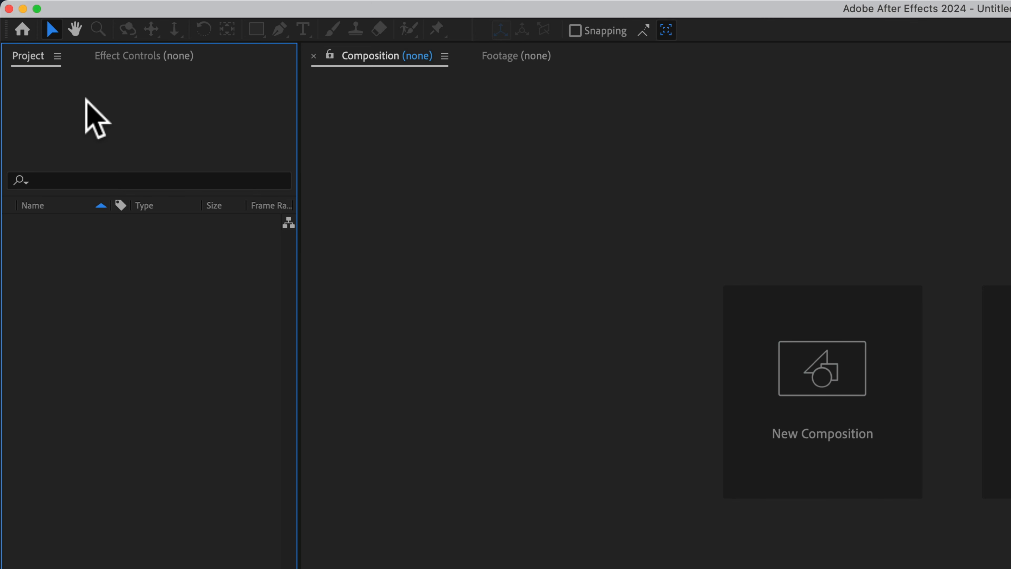
Look at the commands for opening a project and return to the Home screen.
{"action": "left_click", "coordinate": [154, 10]}
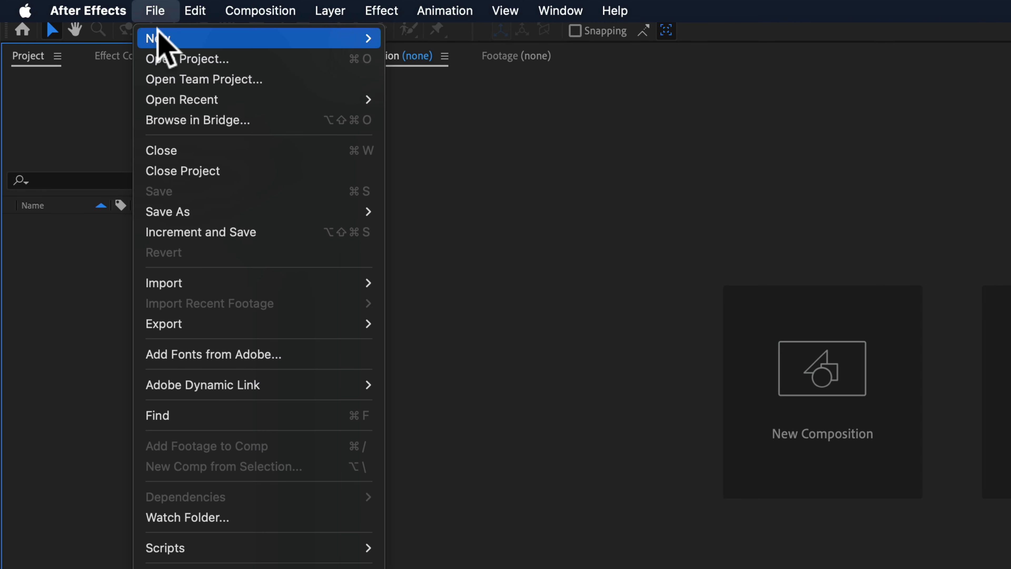
{"action": "mouse_move", "coordinate": [167, 38]}
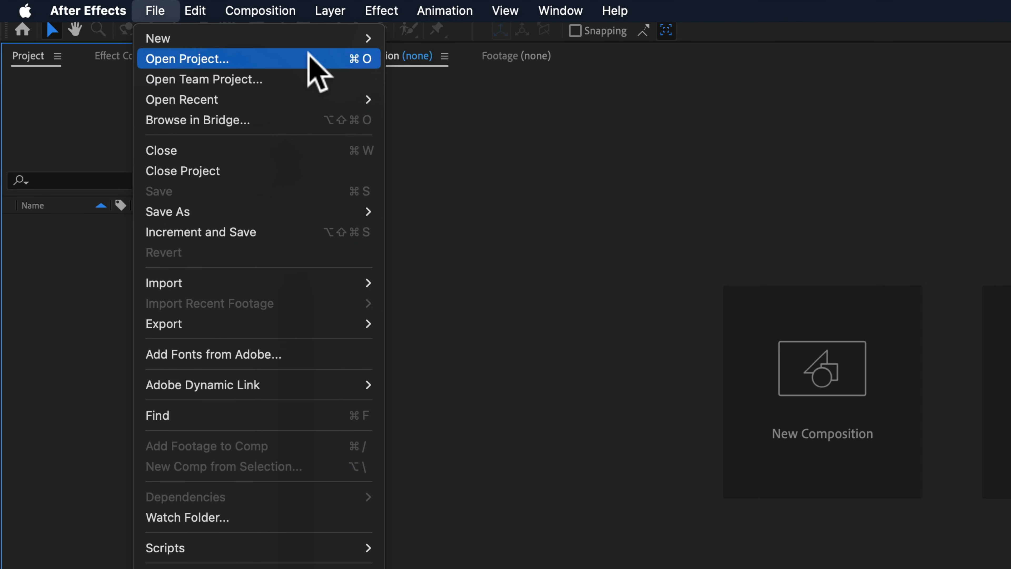
{"action": "left_click", "coordinate": [537, 180]}
{"action": "left_click", "coordinate": [23, 29]}
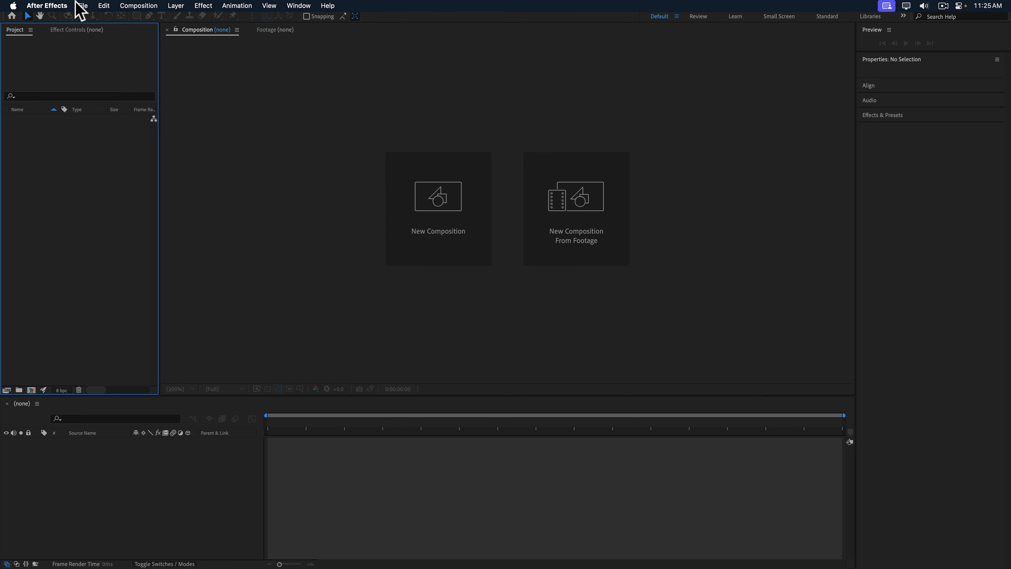
Start a new project and choose not to save the current untitled one.
{"action": "left_click", "coordinate": [83, 4]}
{"action": "mouse_move", "coordinate": [158, 20]}
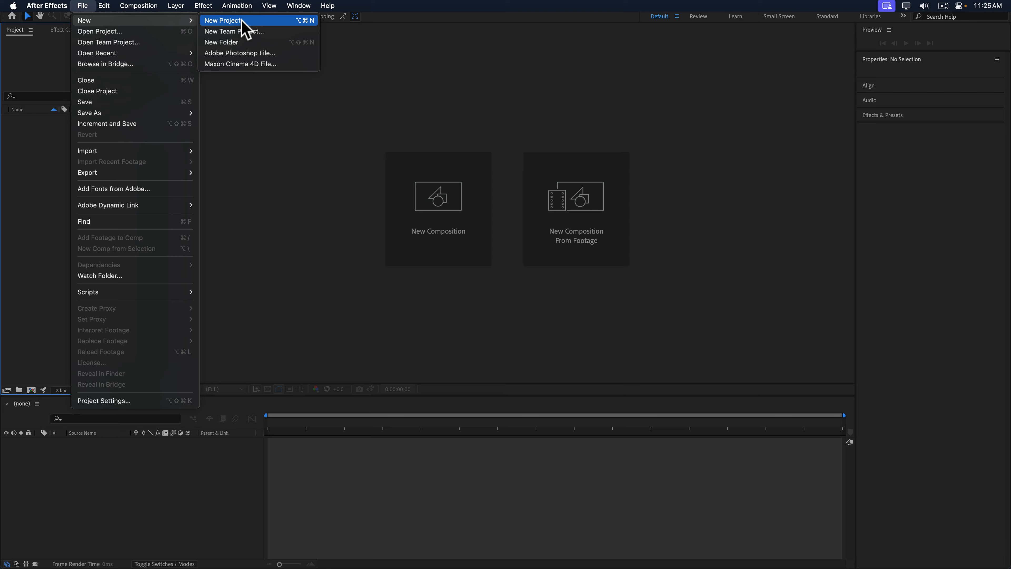
{"action": "left_click", "coordinate": [300, 21]}
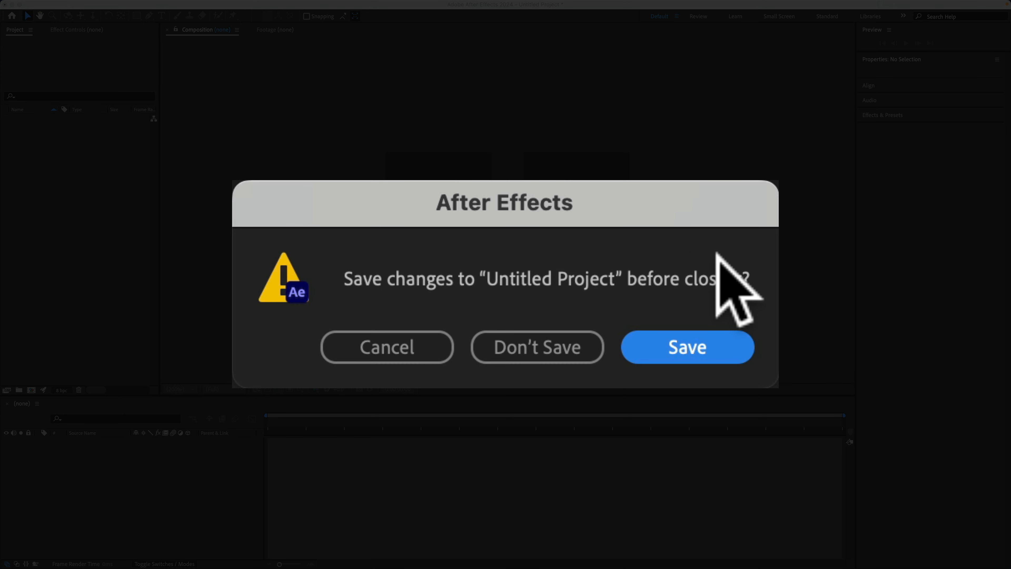
{"action": "left_click", "coordinate": [517, 343]}
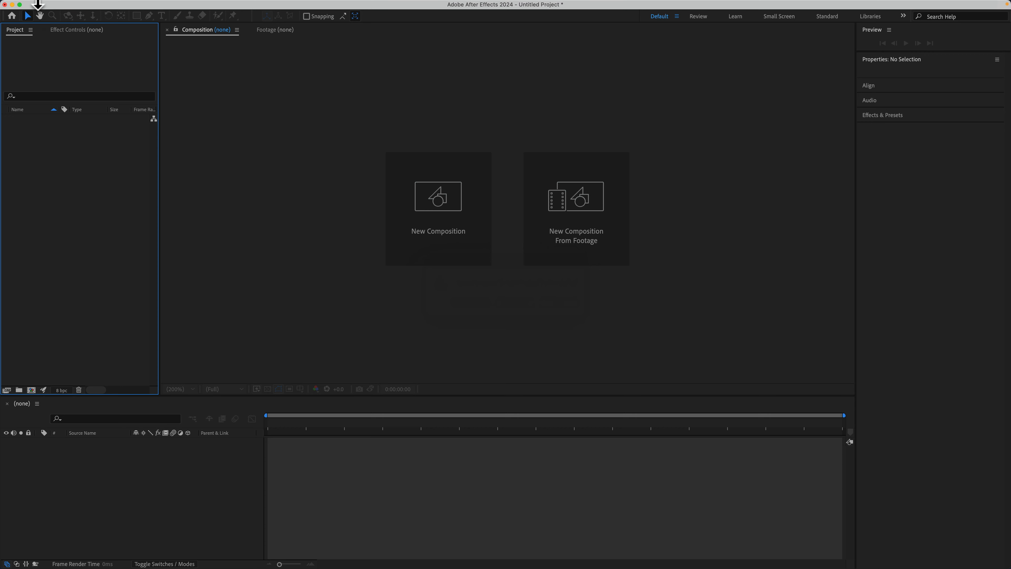
Reopen the most recent project from the list of recently used projects.
{"action": "left_click", "coordinate": [82, 6]}
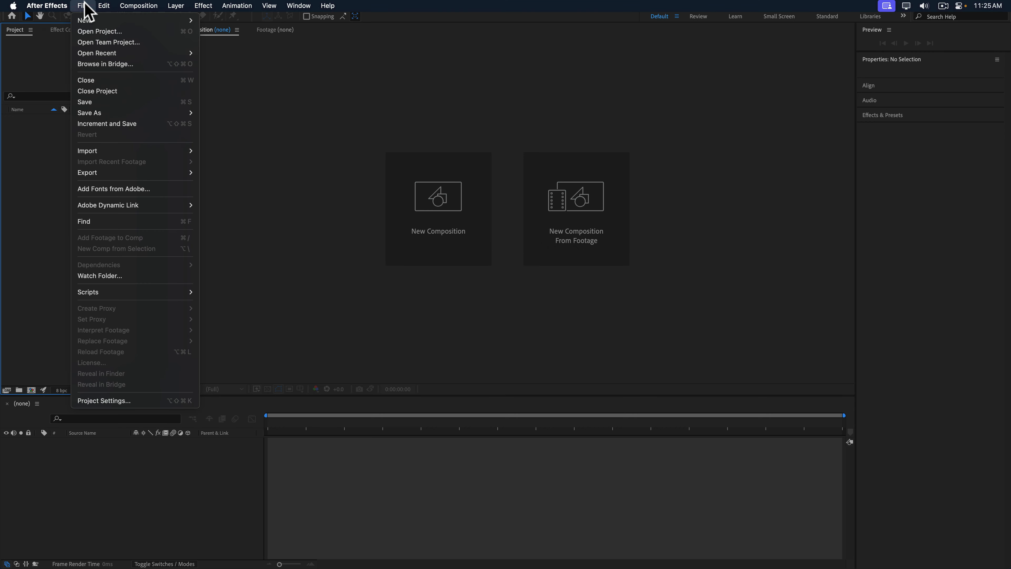
{"action": "mouse_move", "coordinate": [92, 53]}
{"action": "left_click", "coordinate": [266, 58]}
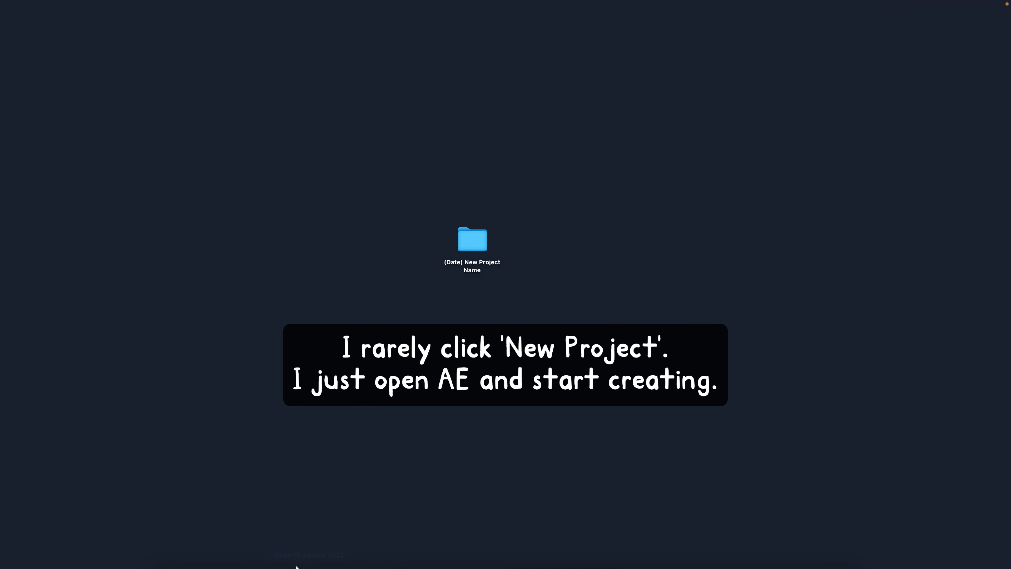
Launch After Effects, close the Home screen and create a new empty project.
{"action": "left_click", "coordinate": [341, 542]}
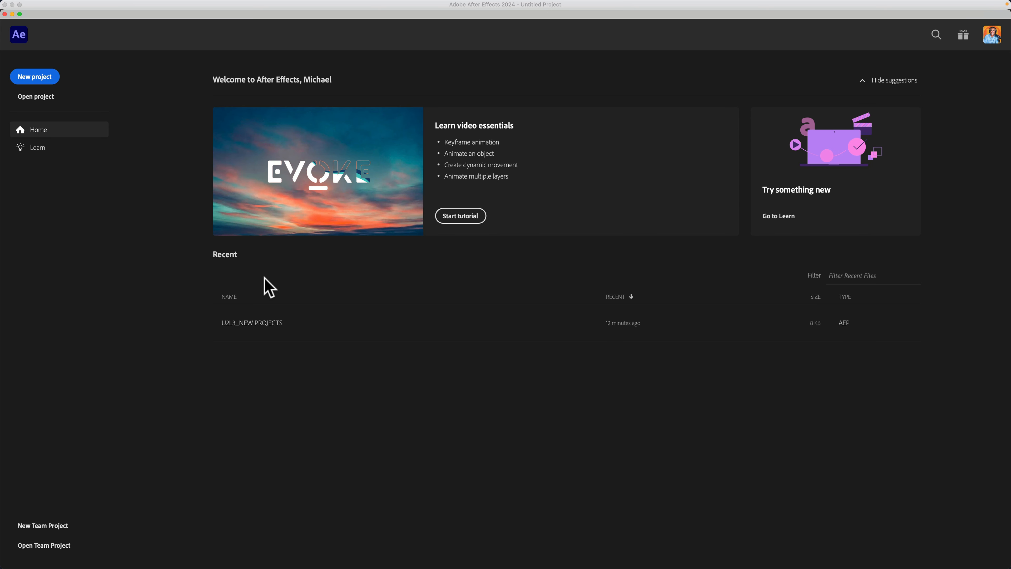
{"action": "left_click", "coordinate": [5, 14]}
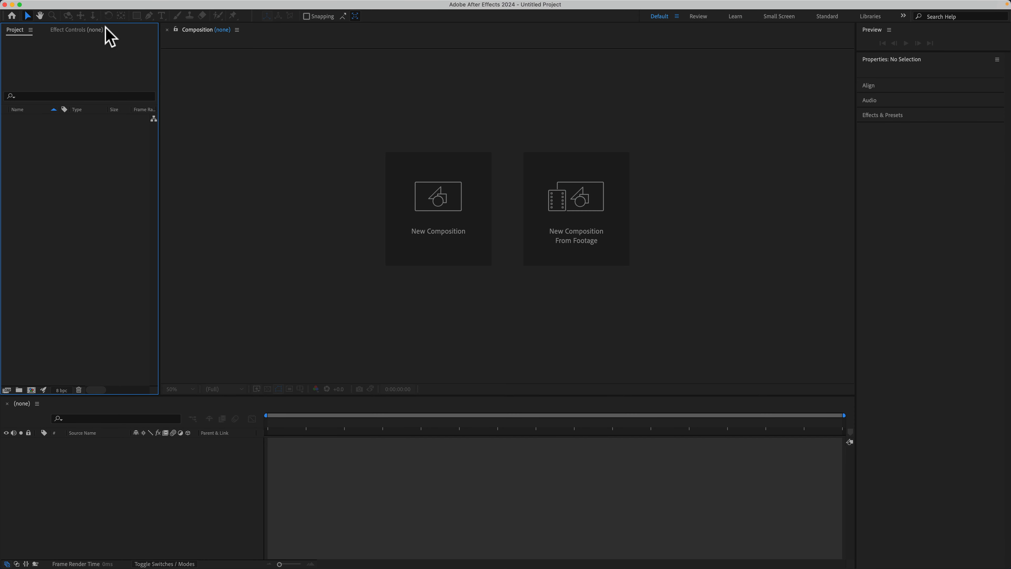
{"action": "mouse_move", "coordinate": [81, 4]}
{"action": "left_click", "coordinate": [83, 6]}
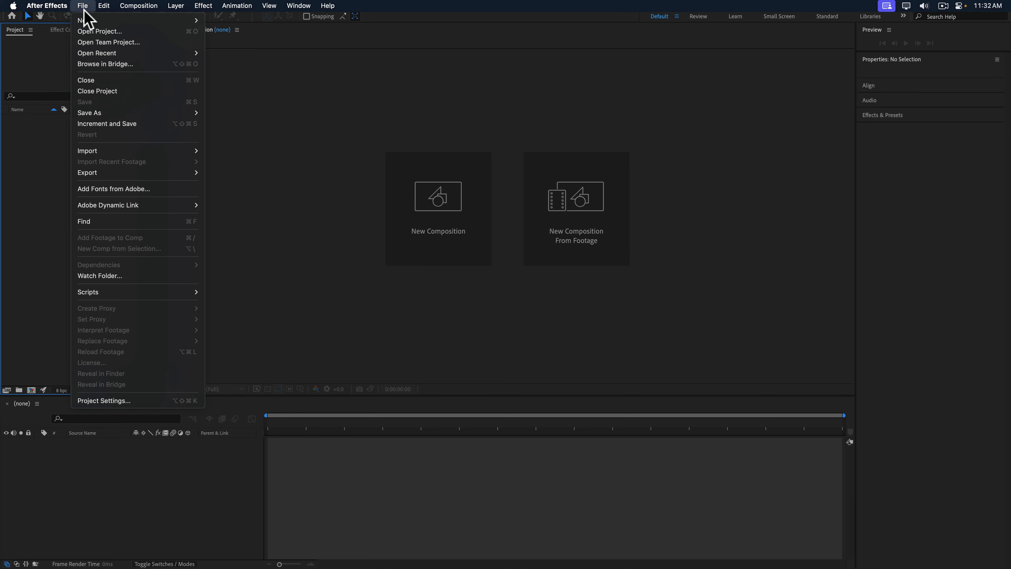
{"action": "mouse_move", "coordinate": [128, 21]}
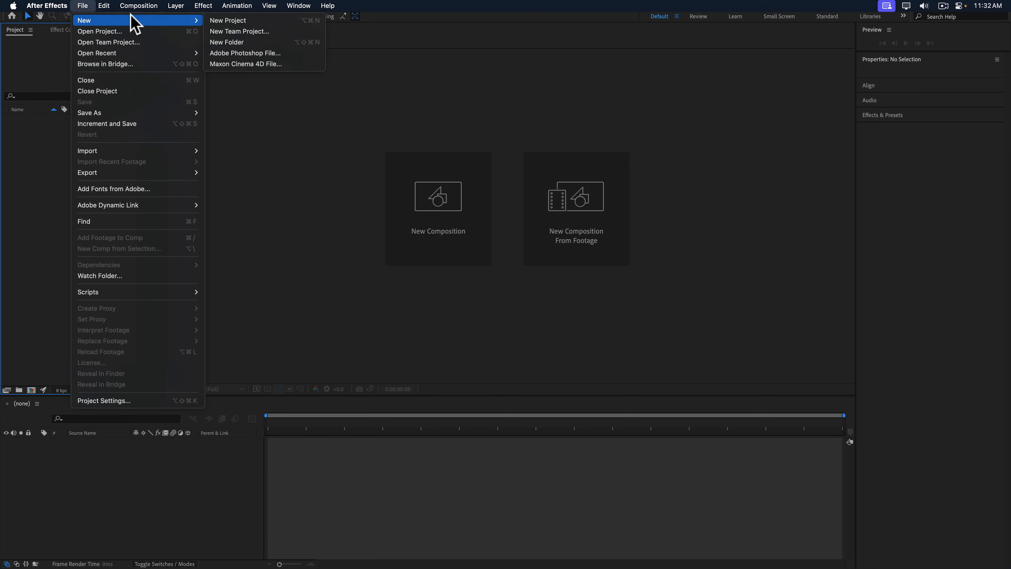
{"action": "left_click", "coordinate": [270, 23]}
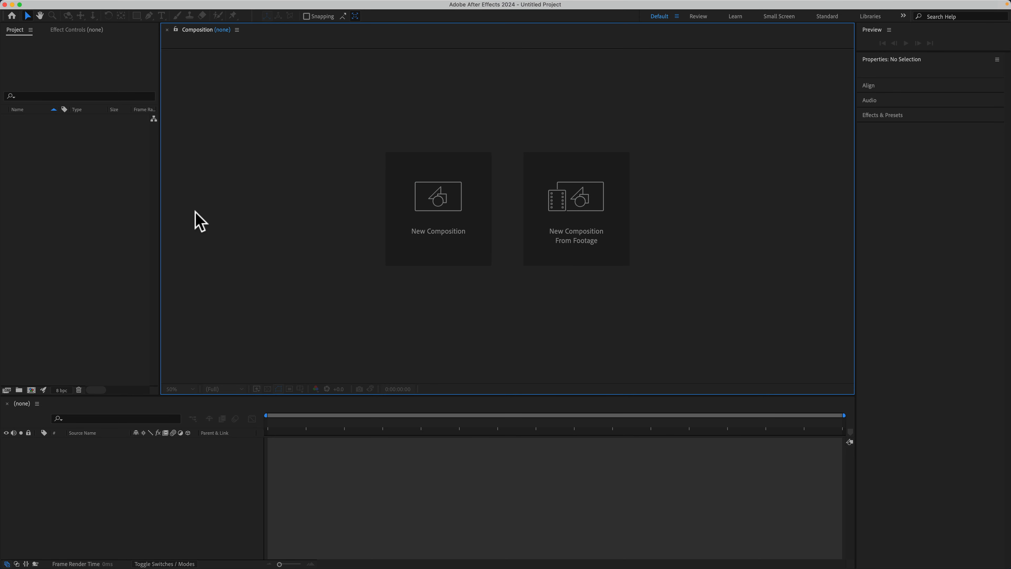
Save the project as My Awesome AE Project.aep in the 01_Project Files folder inside (Date) New Project Name.
{"action": "left_click", "coordinate": [121, 243]}
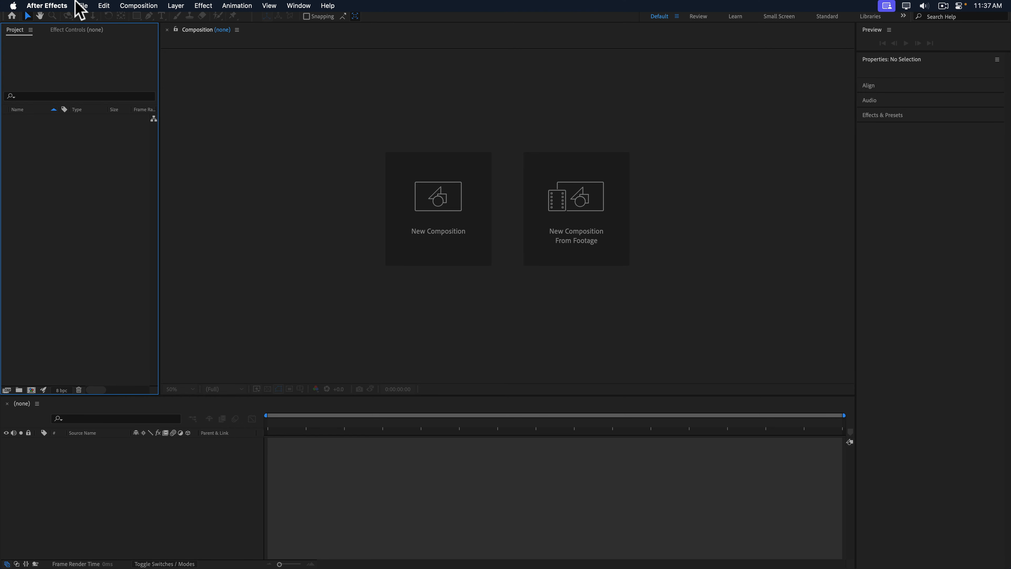
{"action": "left_click", "coordinate": [82, 5]}
{"action": "mouse_move", "coordinate": [125, 113]}
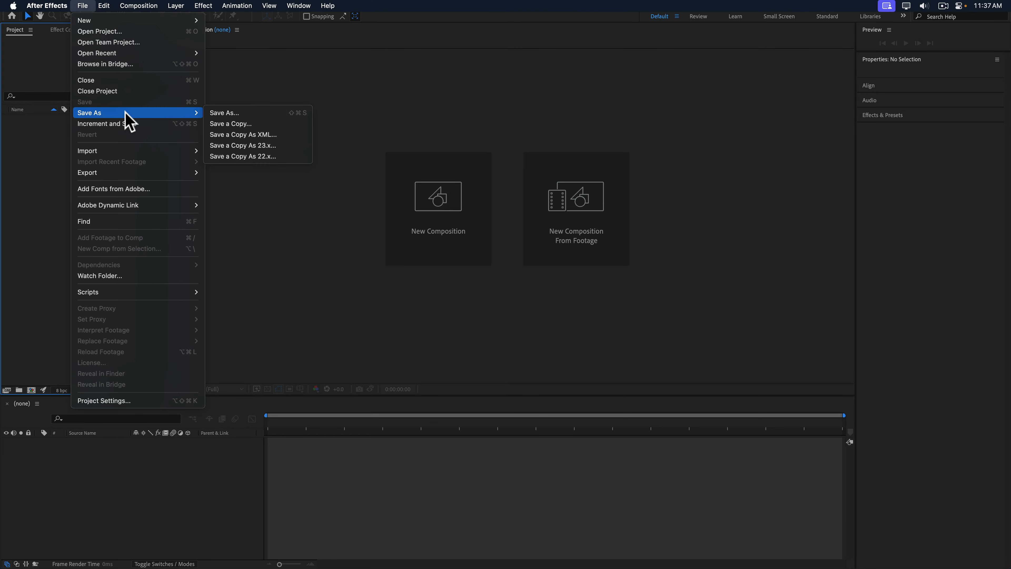
{"action": "left_click", "coordinate": [247, 115]}
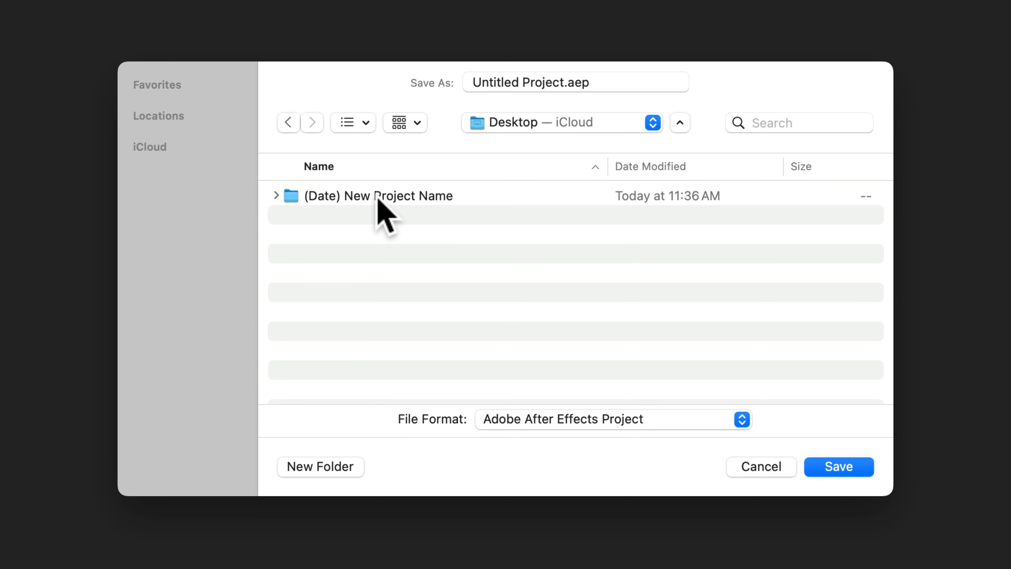
{"action": "double_click", "coordinate": [377, 196]}
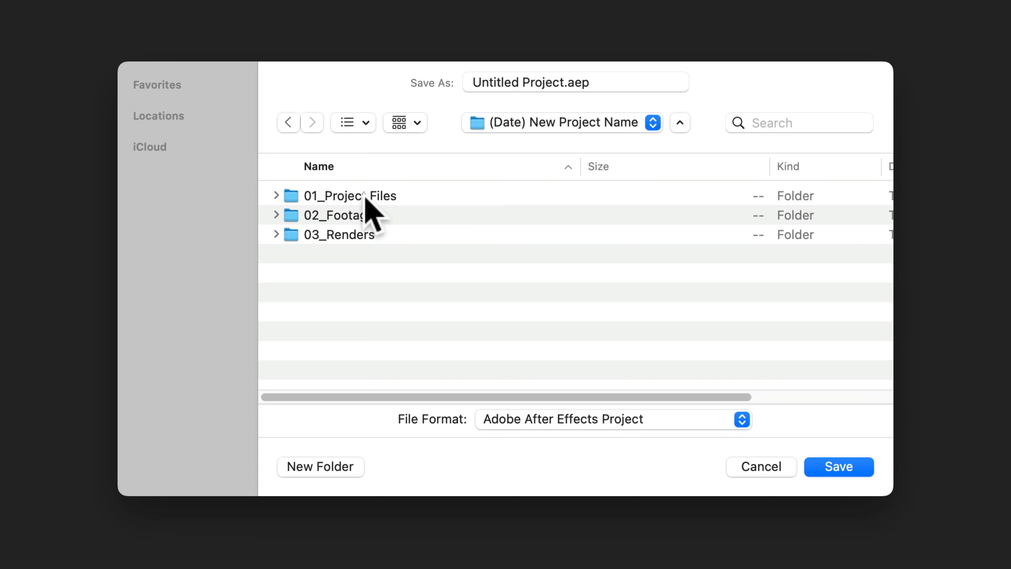
{"action": "double_click", "coordinate": [365, 196]}
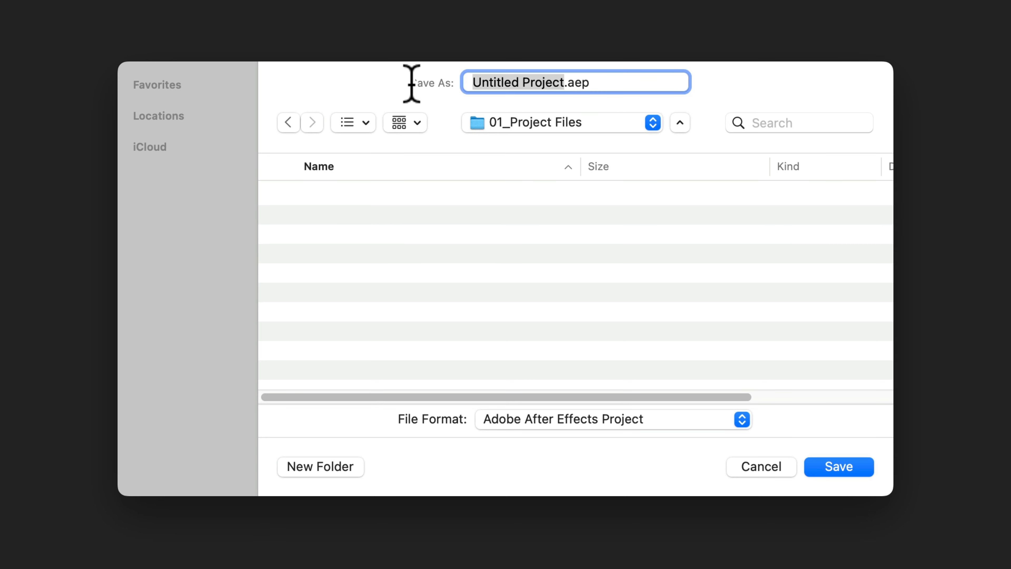
{"action": "type", "text": "My Awesome AE Project"}
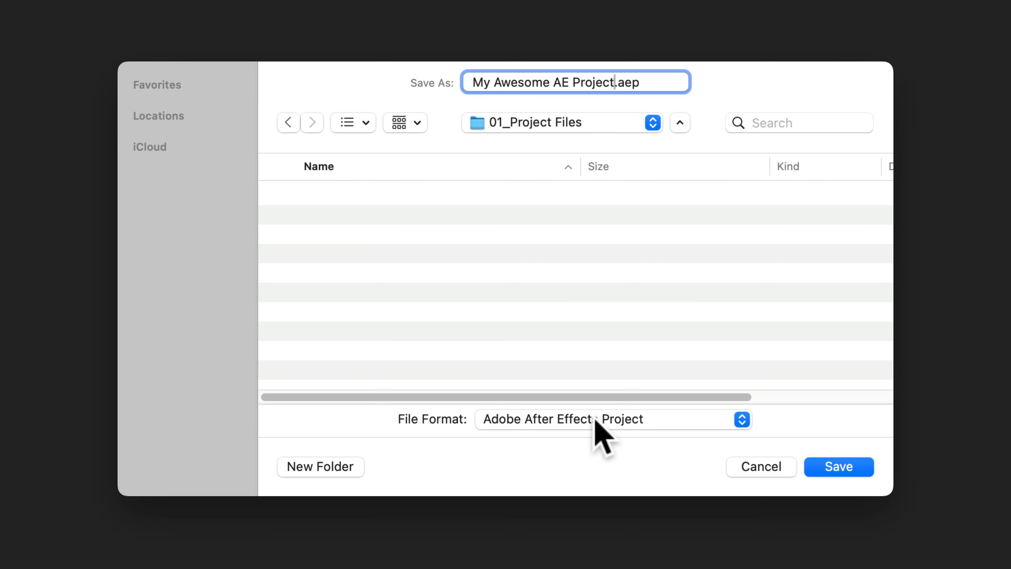
{"action": "left_click", "coordinate": [859, 468]}
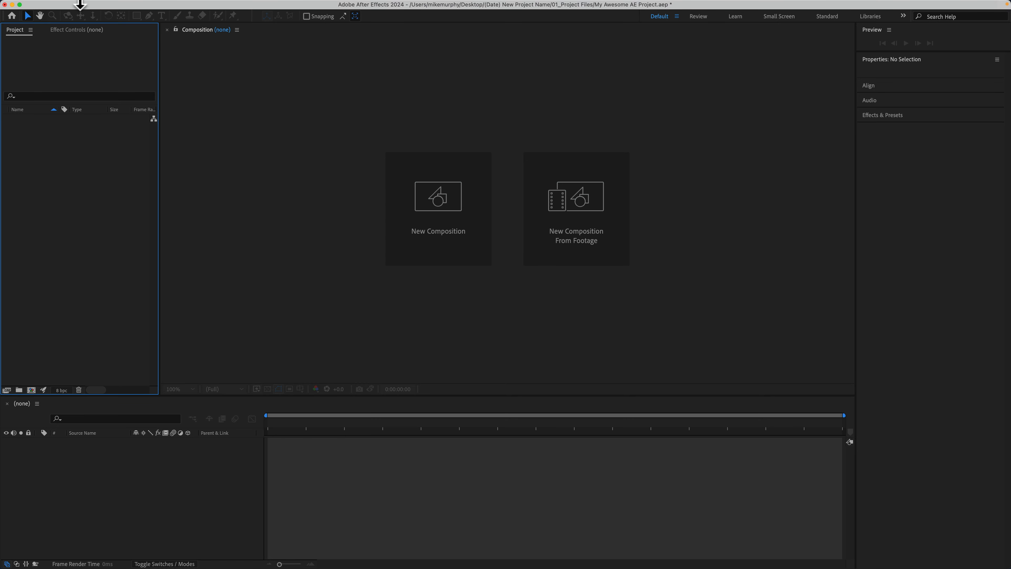
Save the changes to My Awesome AE Project.aep and close the project.
{"action": "left_click", "coordinate": [83, 5]}
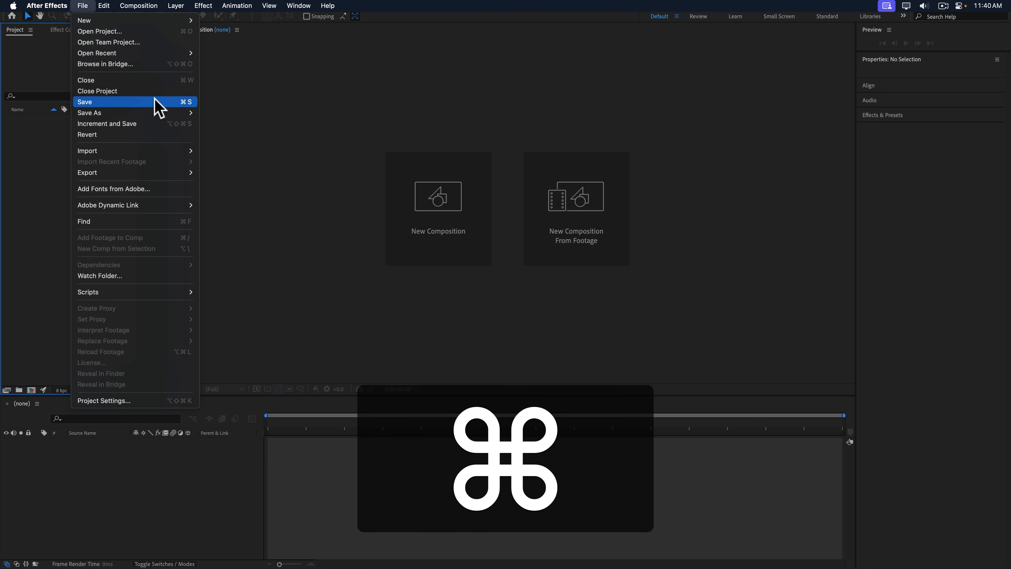
{"action": "key", "text": "super+s"}
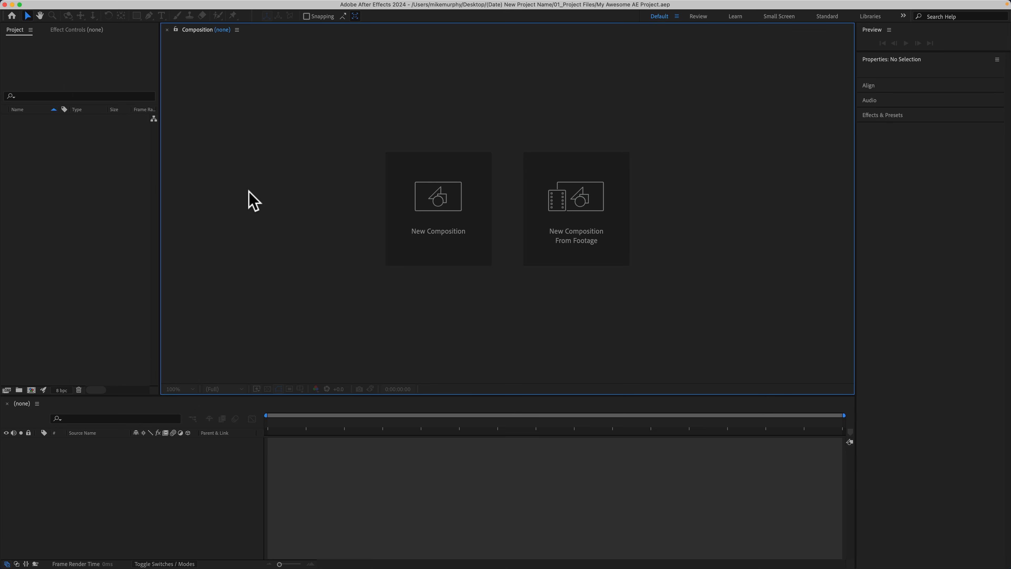
{"action": "left_click", "coordinate": [81, 6]}
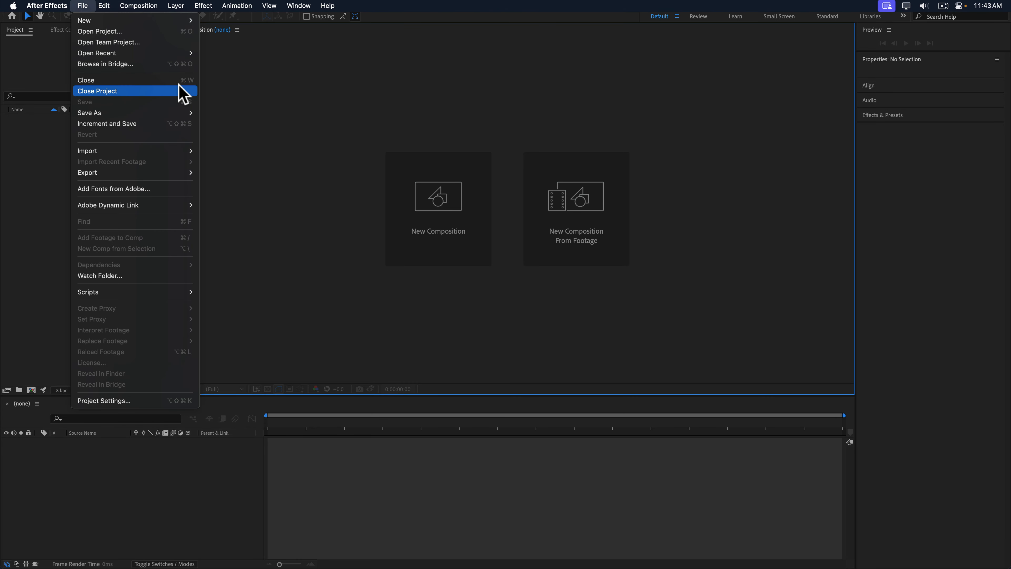
{"action": "left_click", "coordinate": [175, 93]}
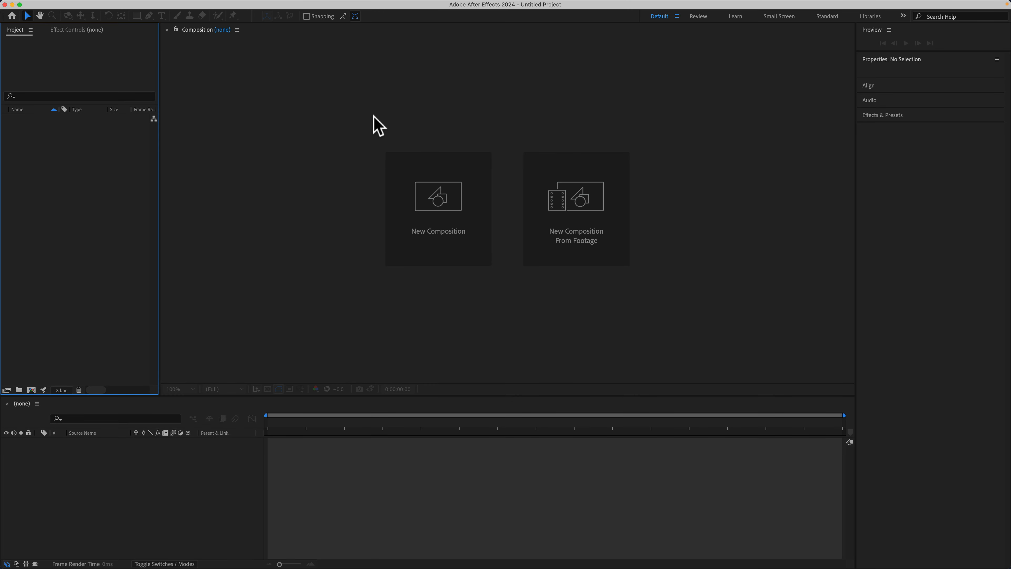
Browse for an existing project to open and choose My Awesome AE Project.aep in the 01_Project Files folder.
{"action": "left_click", "coordinate": [85, 3]}
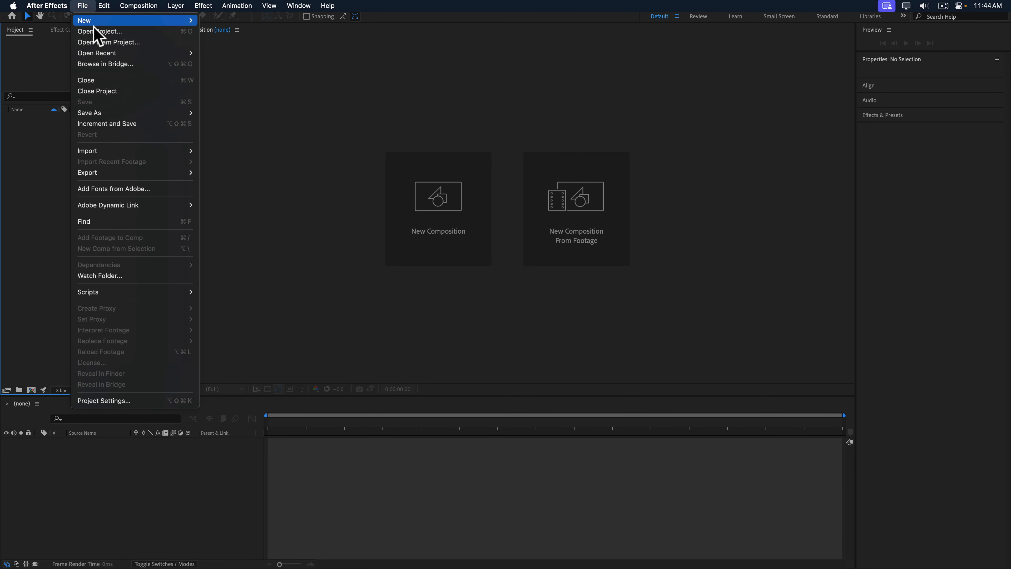
{"action": "left_click", "coordinate": [99, 40]}
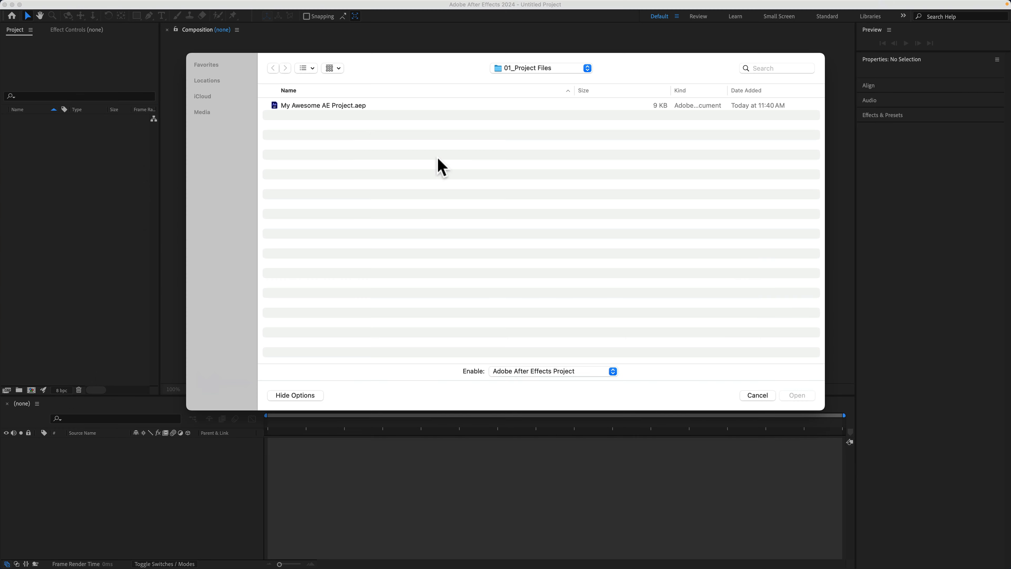
{"action": "left_click", "coordinate": [310, 105]}
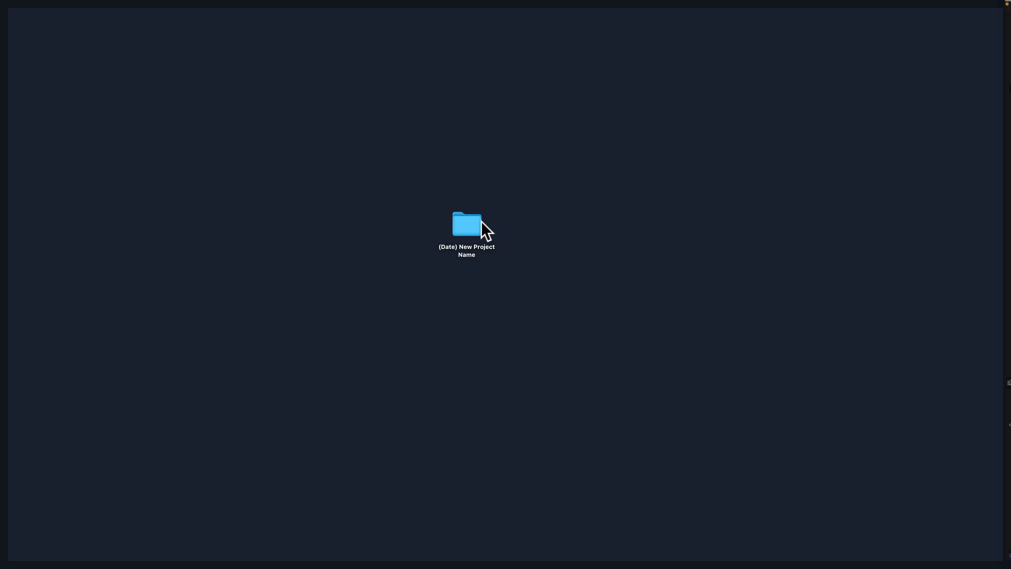
Open the (Date) New Project Name folder on the desktop and open My Awesome AE Project.aep from 01_Project Files.
{"action": "double_click", "coordinate": [481, 225]}
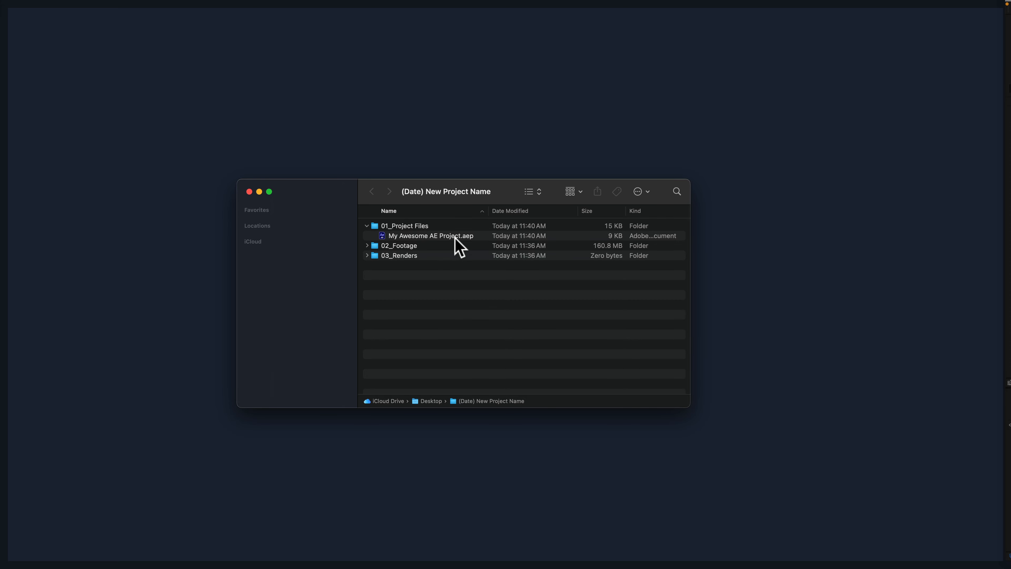
{"action": "double_click", "coordinate": [431, 243]}
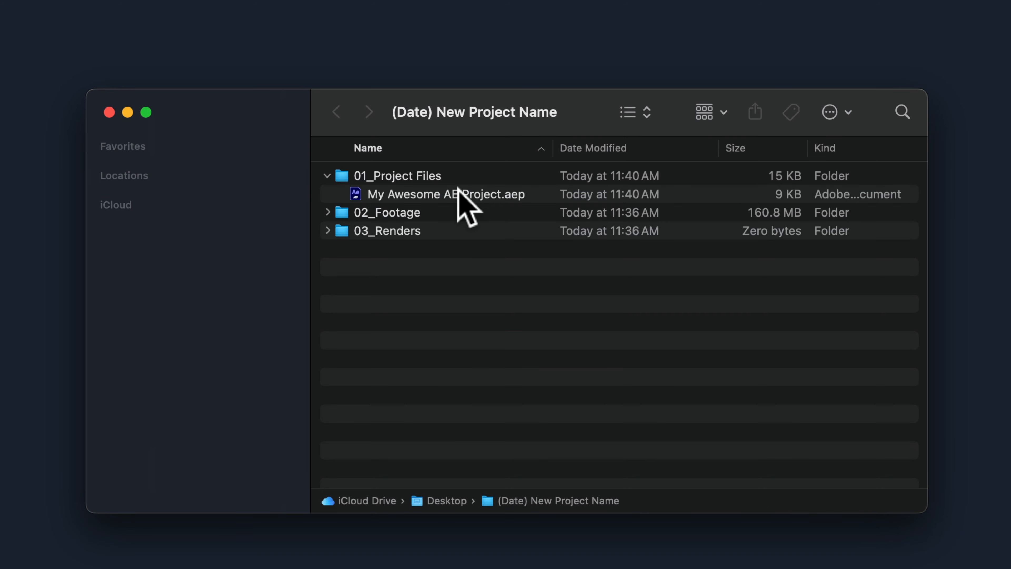
{"action": "left_click", "coordinate": [454, 192]}
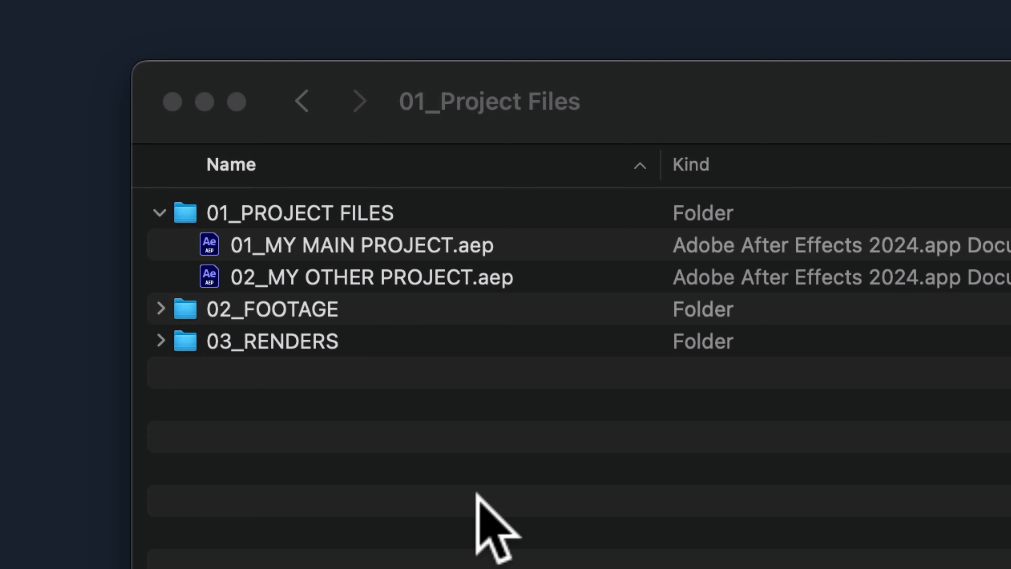
Open 01_MY MAIN PROJECT.aep from the 01_PROJECT FILES folder in Finder.
{"action": "left_click", "coordinate": [407, 246]}
{"action": "left_click", "coordinate": [406, 246]}
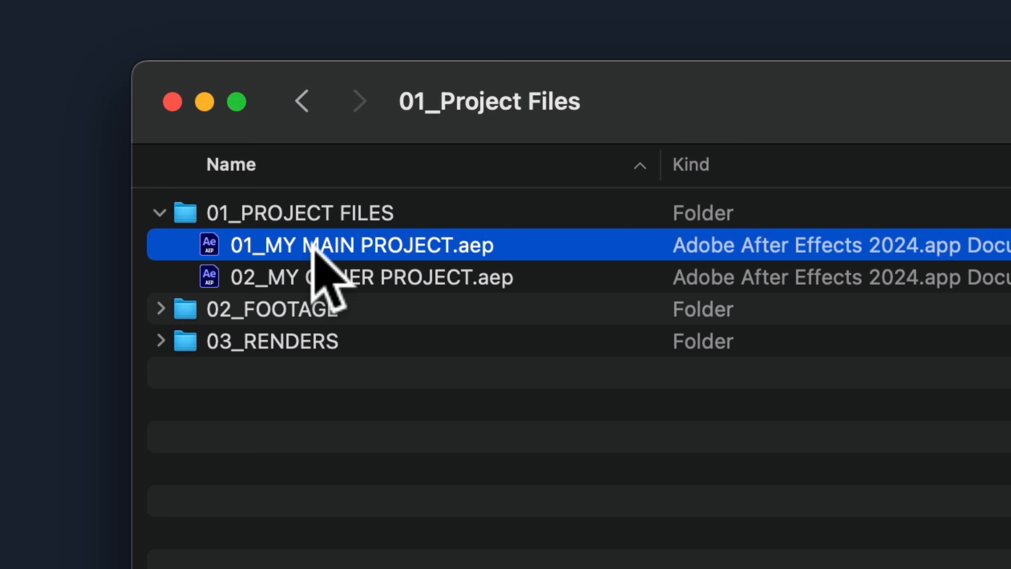
{"action": "double_click", "coordinate": [395, 245]}
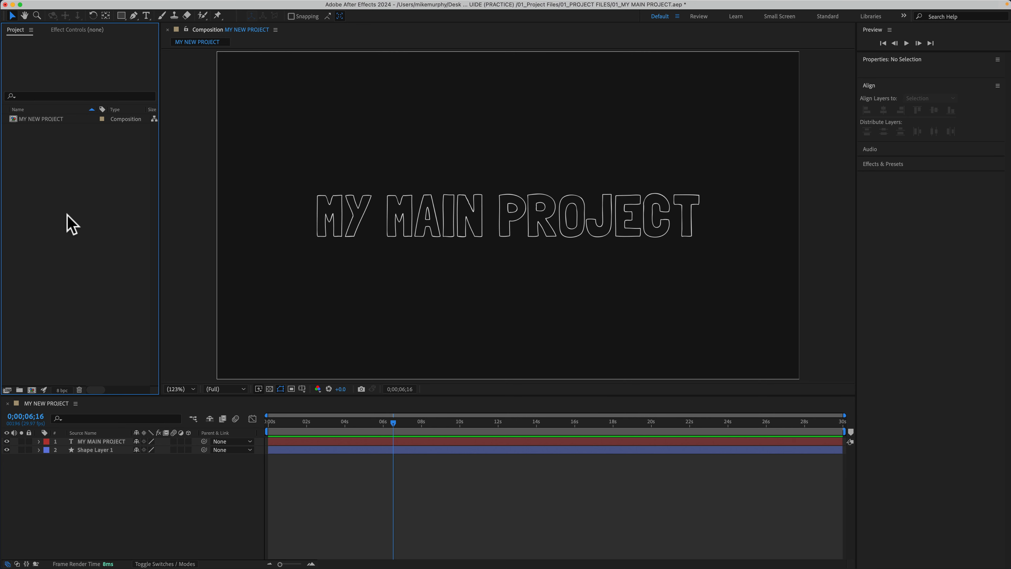
Look at the project files offered for import and at the available import commands without importing anything.
{"action": "double_click", "coordinate": [56, 240]}
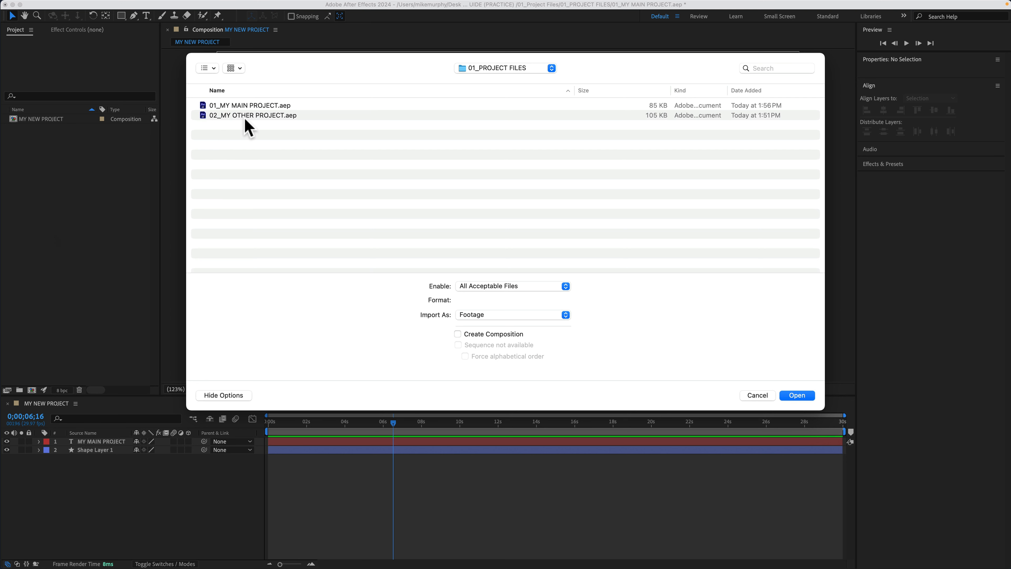
{"action": "left_click", "coordinate": [750, 395]}
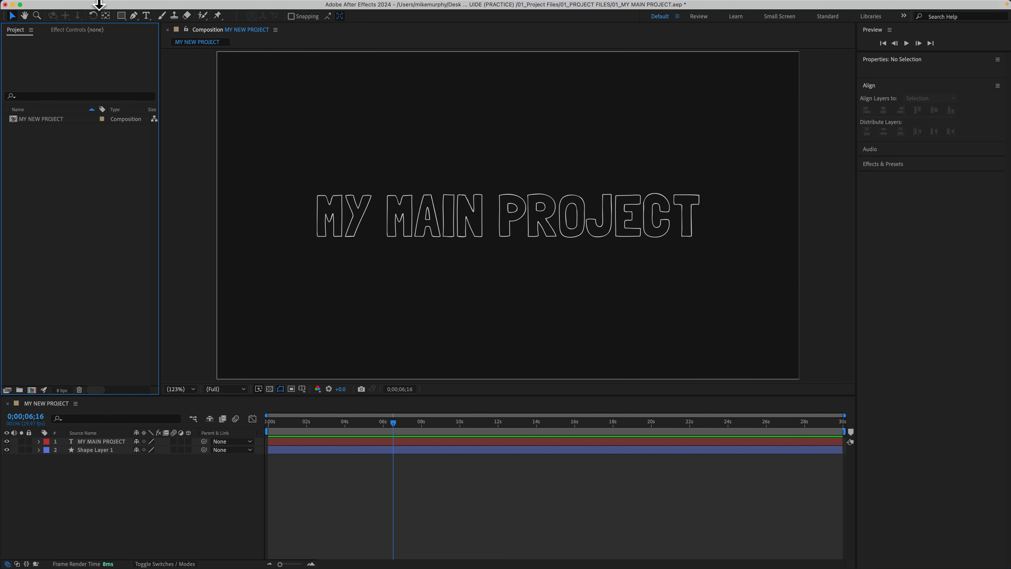
{"action": "left_click", "coordinate": [82, 6]}
{"action": "mouse_move", "coordinate": [106, 151]}
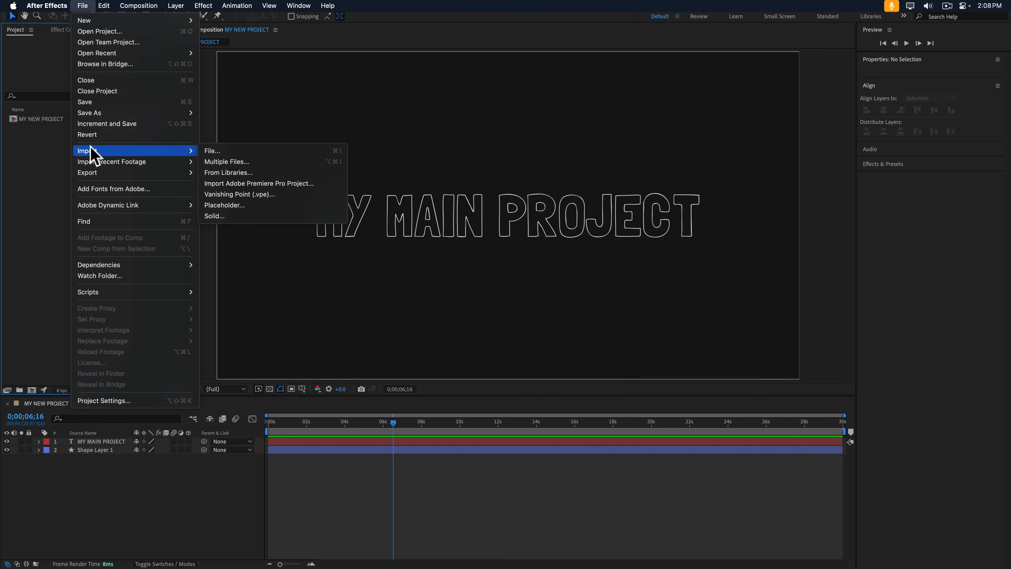
{"action": "left_click", "coordinate": [32, 171]}
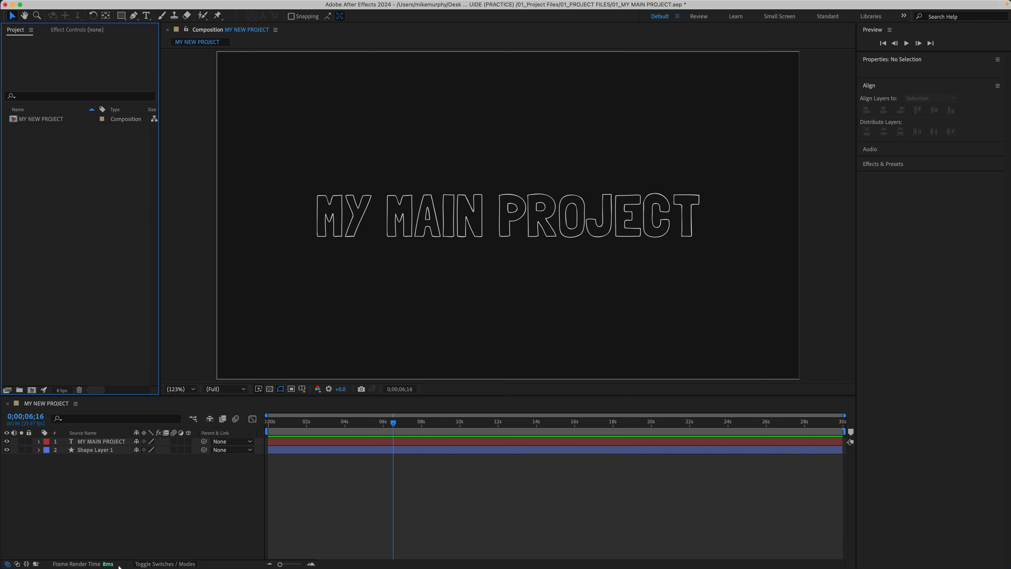
Import 02_MY OTHER PROJECT.aep from the 01_PROJECT FILES folder in Finder into the current project.
{"action": "mouse_move", "coordinate": [121, 564]}
{"action": "left_click", "coordinate": [71, 526]}
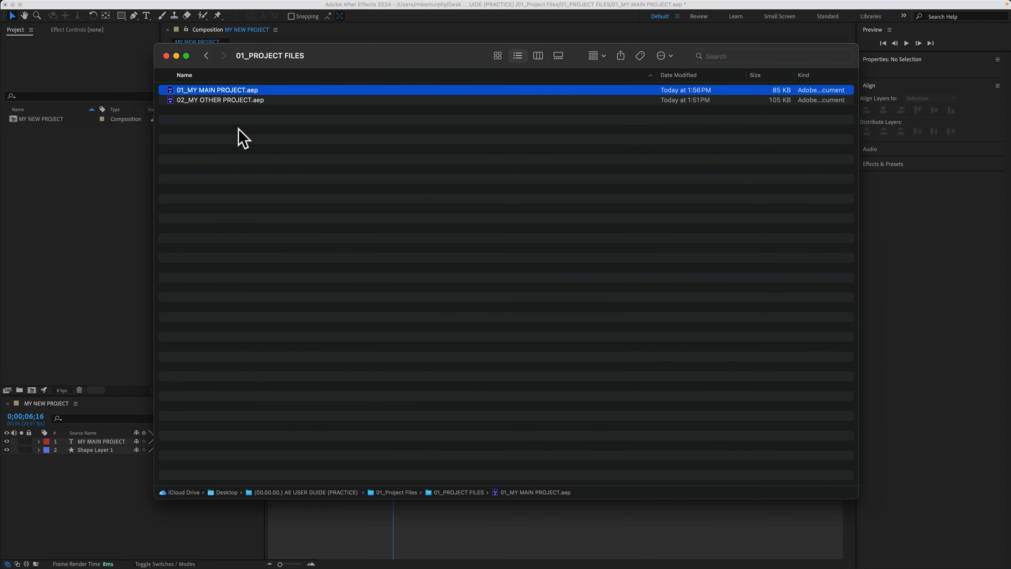
{"action": "left_click", "coordinate": [231, 100]}
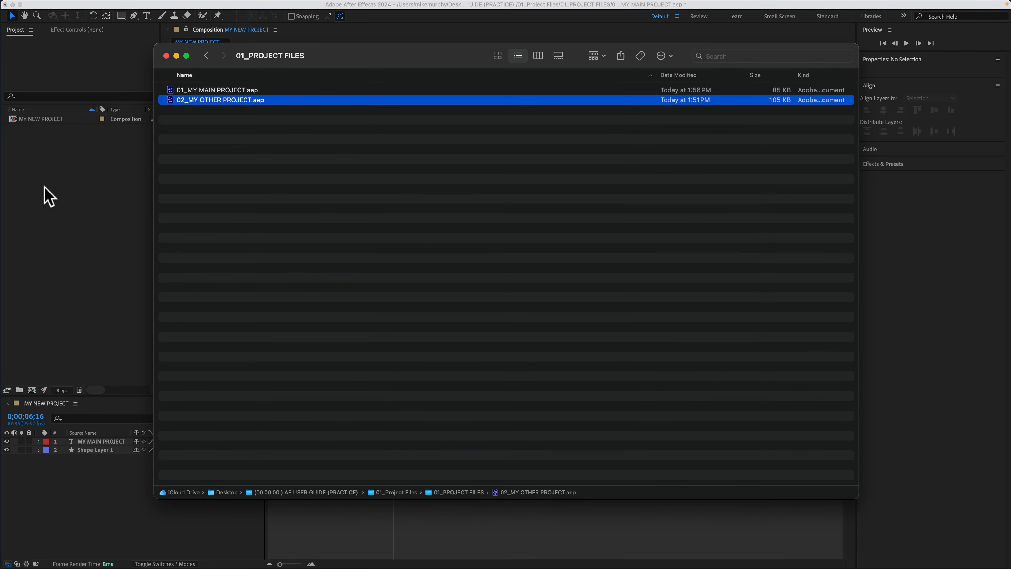
{"action": "left_click_drag", "start_coordinate": [45, 187], "coordinate": [25, 152]}
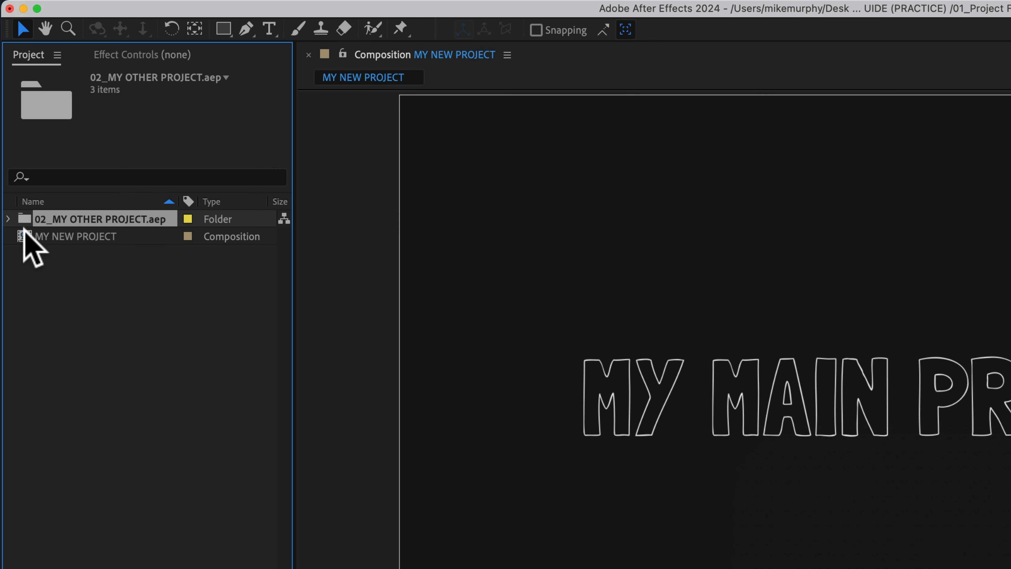
Expand the imported 02_MY OTHER PROJECT.aep folder and open its 02_MY OTHER PROJECT composition.
{"action": "left_click", "coordinate": [9, 219]}
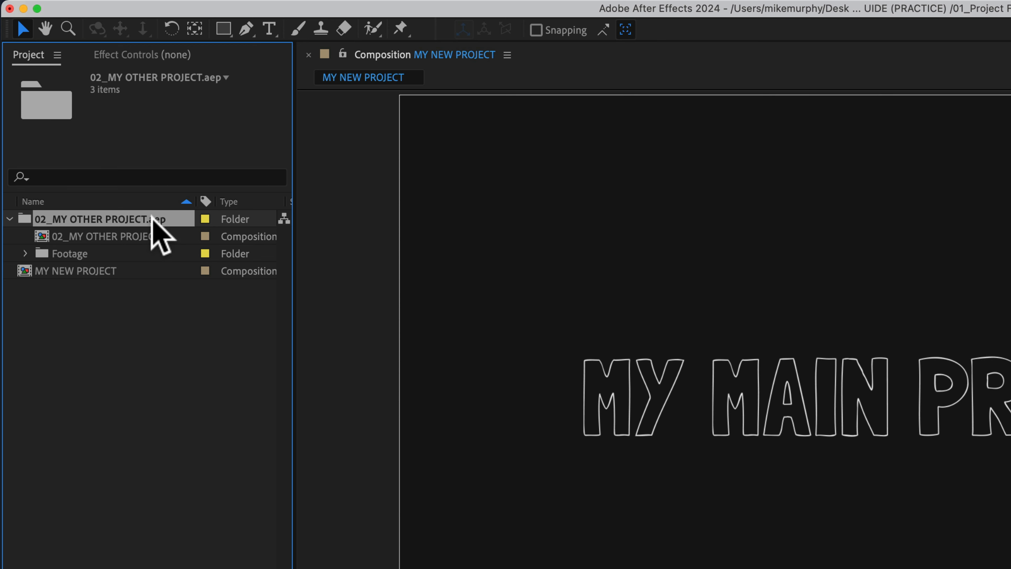
{"action": "left_click", "coordinate": [71, 278]}
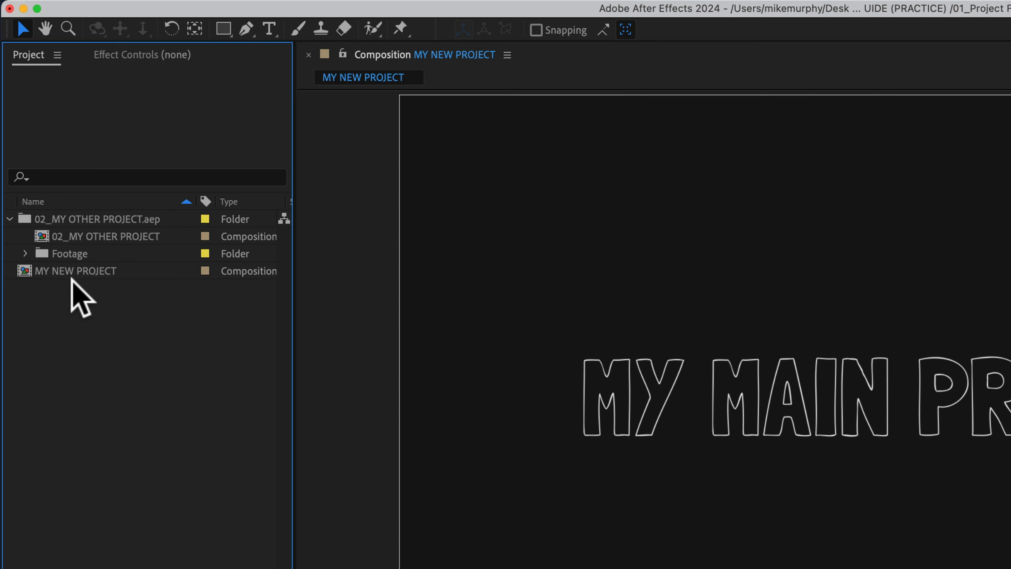
{"action": "left_click", "coordinate": [94, 236]}
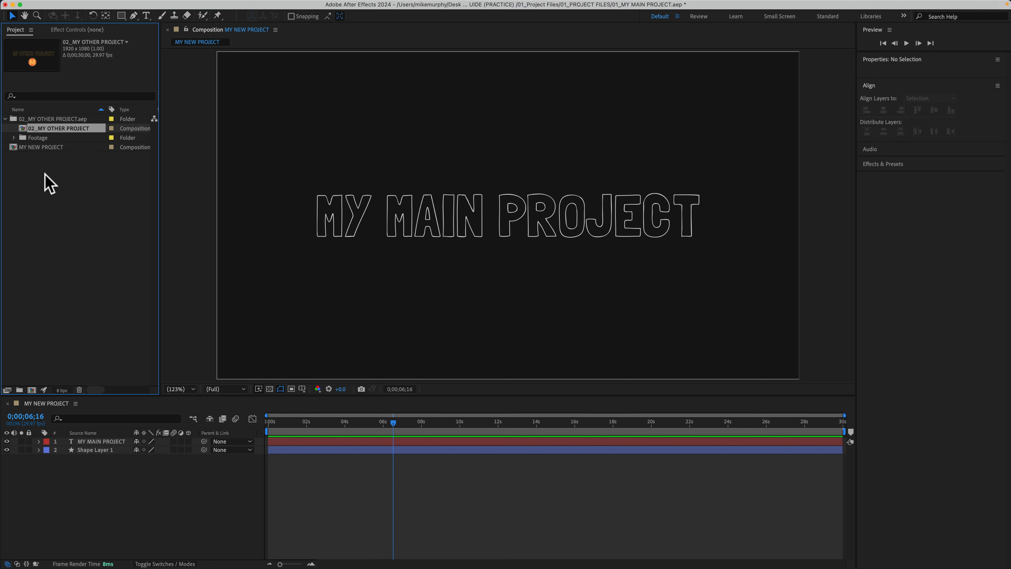
{"action": "left_click", "coordinate": [82, 331]}
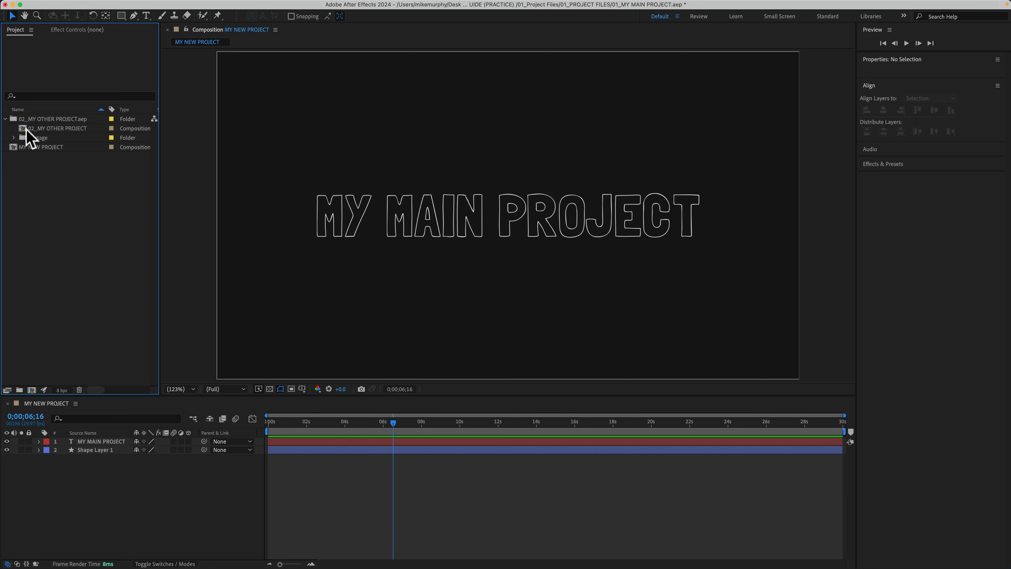
{"action": "left_click", "coordinate": [45, 129]}
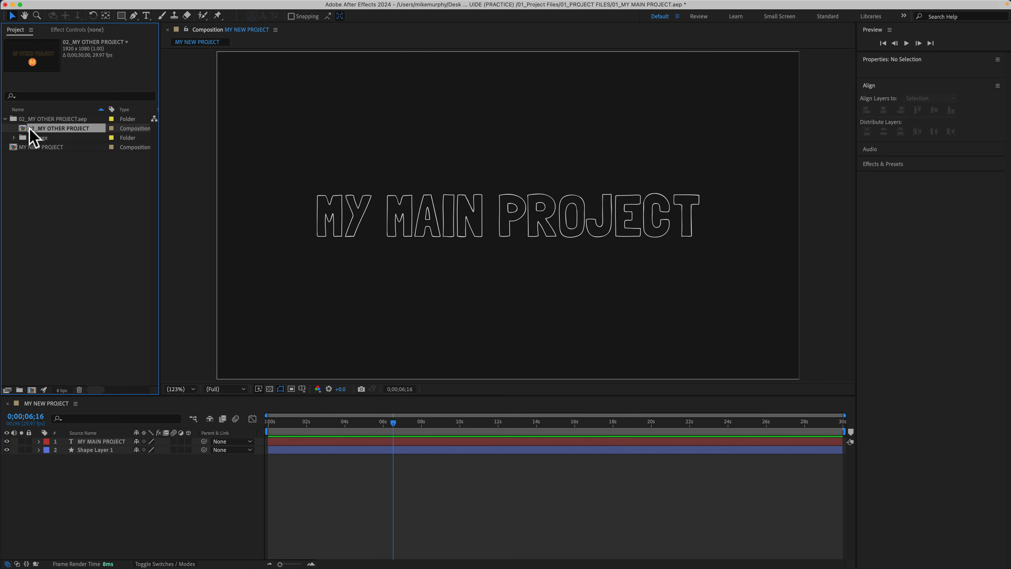
{"action": "double_click", "coordinate": [23, 131]}
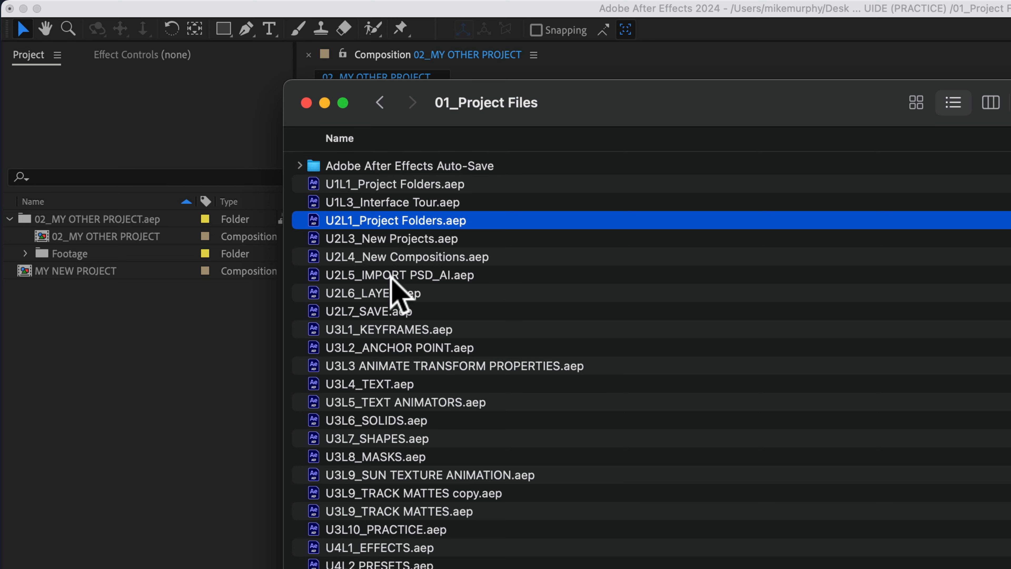
Import the project files from U2L1_Project Folders.aep through U2L7_SAVE.aep in the 01_Project Files folder together into the current project.
{"action": "left_click", "coordinate": [211, 169], "text": "shift"}
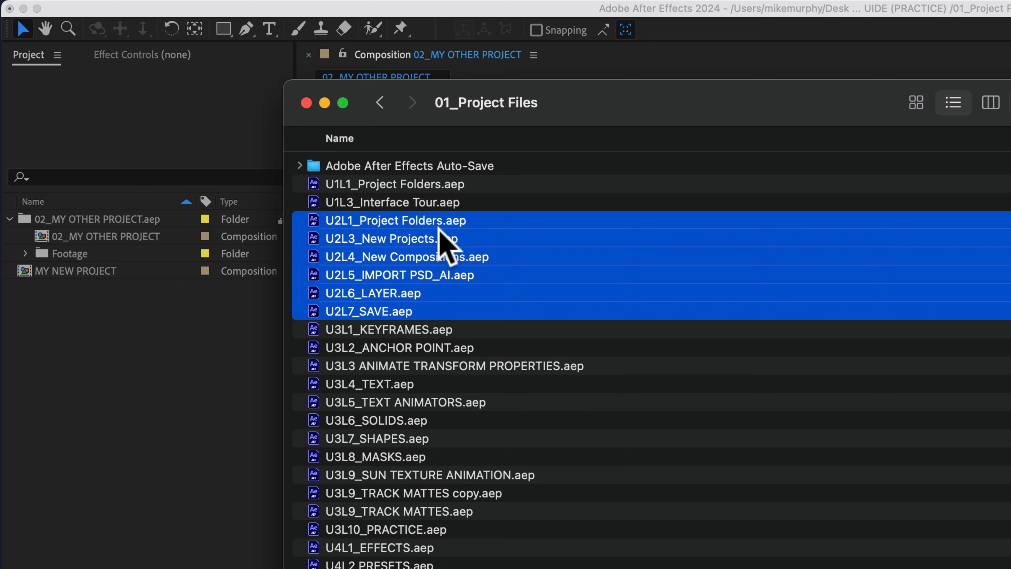
{"action": "left_click_drag", "start_coordinate": [440, 248], "coordinate": [146, 374]}
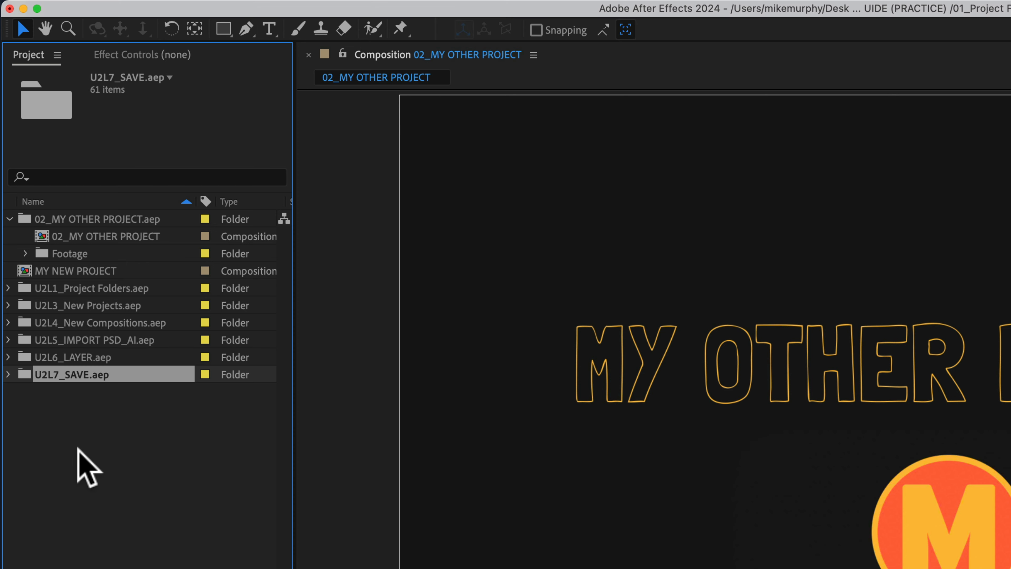
Inspect the contents of the imported U2L7_SAVE.aep folder and its Comps subfolder, then collapse them.
{"action": "left_click", "coordinate": [7, 374]}
{"action": "left_click", "coordinate": [25, 408]}
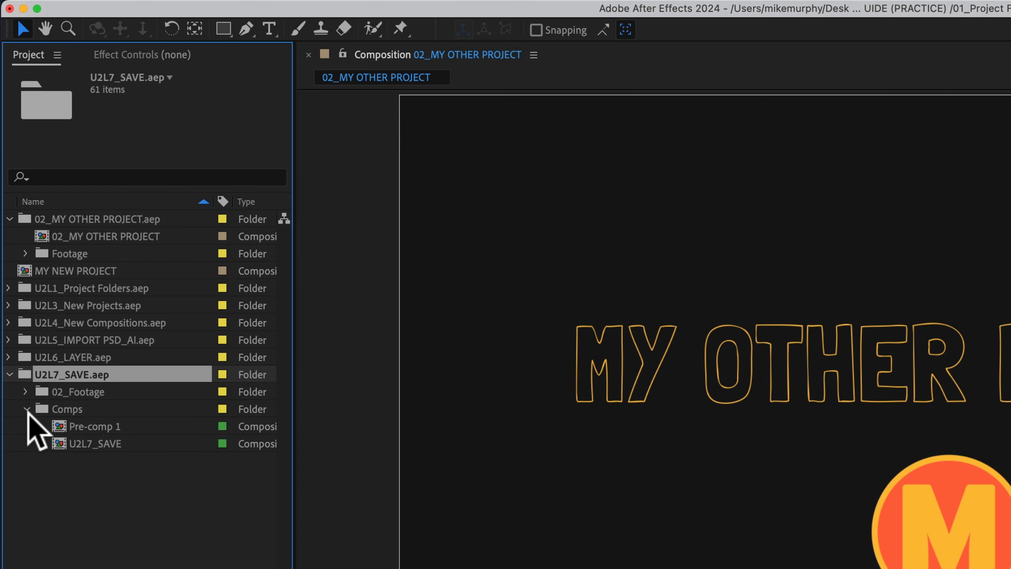
{"action": "left_click", "coordinate": [25, 409]}
{"action": "left_click", "coordinate": [25, 391]}
{"action": "left_click", "coordinate": [27, 218]}
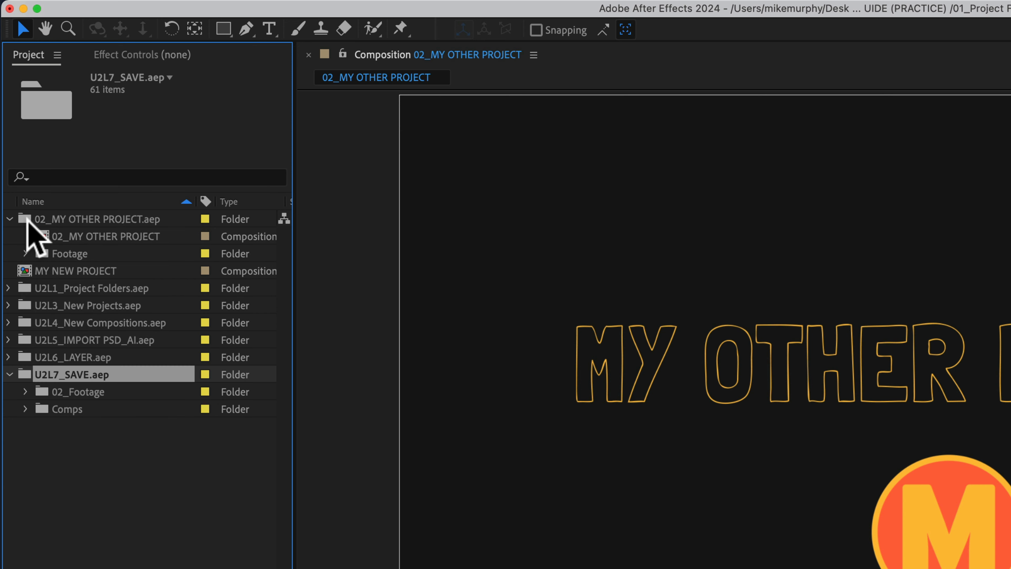
{"action": "left_click", "coordinate": [8, 375]}
{"action": "left_click", "coordinate": [46, 431]}
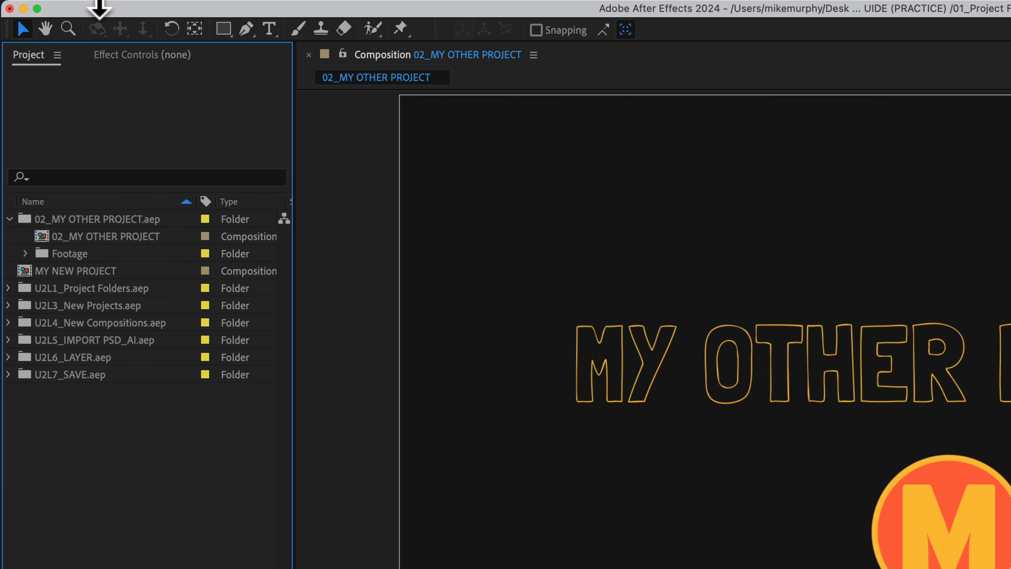
{"action": "left_click", "coordinate": [151, 10]}
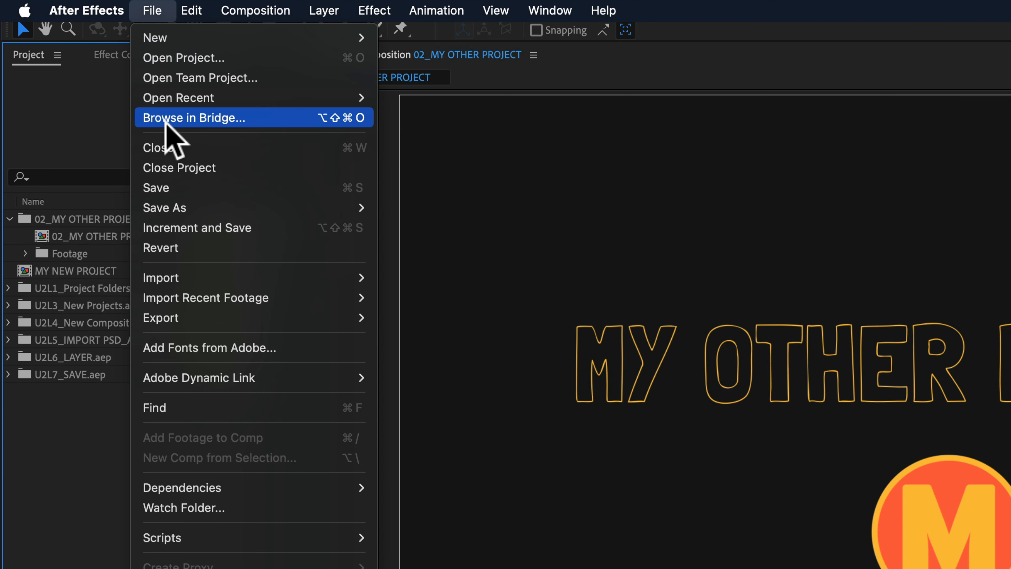
{"action": "left_click", "coordinate": [67, 414]}
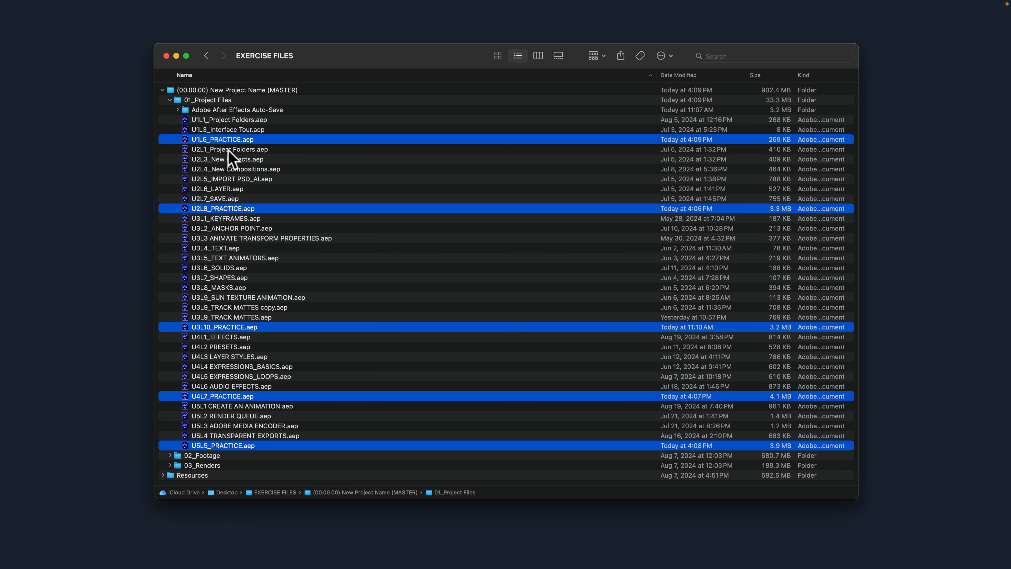
Select U2L7_SAVE.aep among the exercise files, then switch to After Effects with an empty untitled project.
{"action": "left_click", "coordinate": [223, 202]}
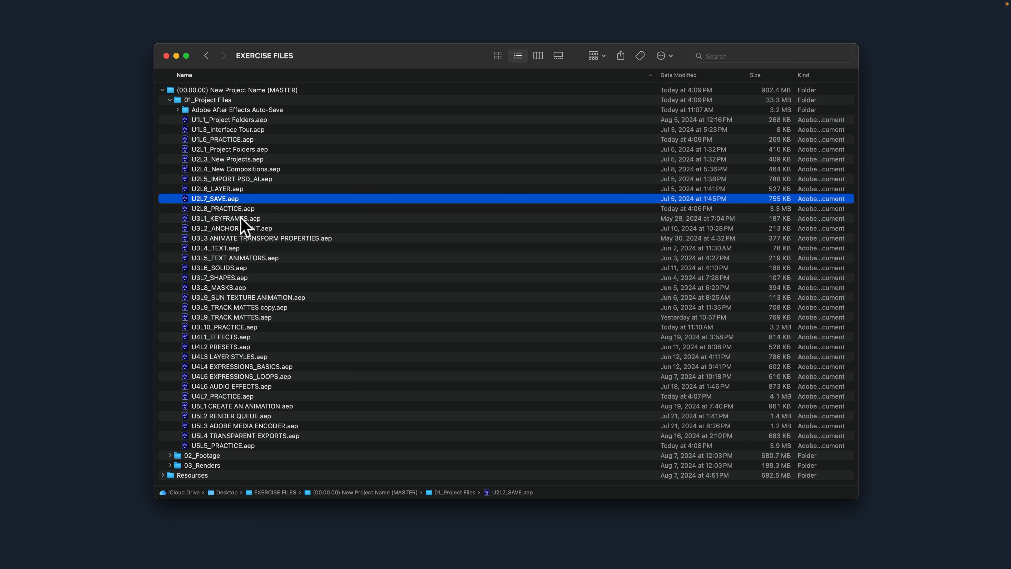
{"action": "mouse_move", "coordinate": [346, 563]}
{"action": "left_click", "coordinate": [334, 538]}
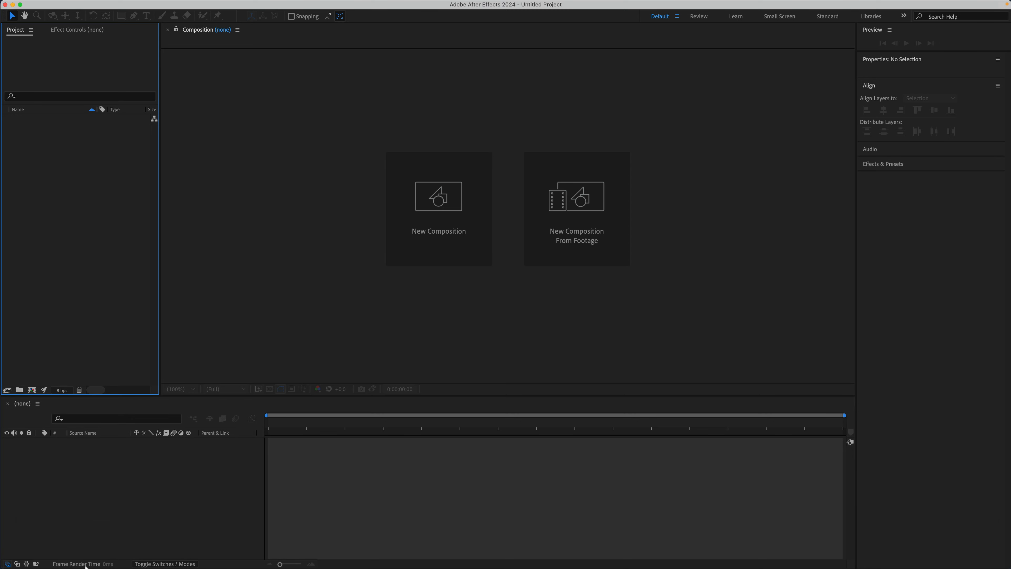
Import U2L1_Project Folders.aep through U2L7_SAVE.aep together into the empty project and check the contents of the imported U2L7_SAVE.aep folder.
{"action": "left_click", "coordinate": [65, 555]}
{"action": "left_click", "coordinate": [232, 149]}
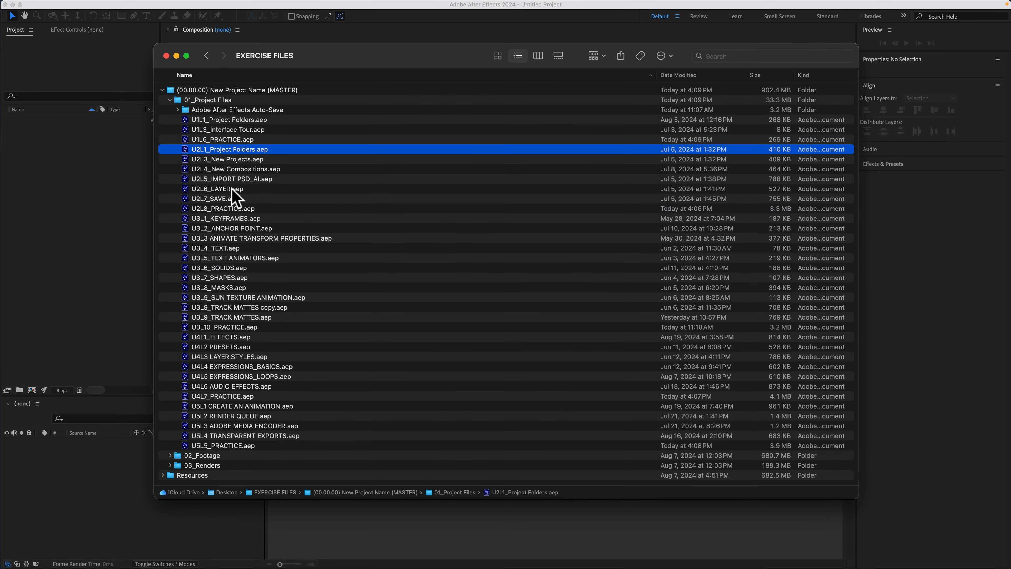
{"action": "left_click", "coordinate": [226, 196], "text": "shift"}
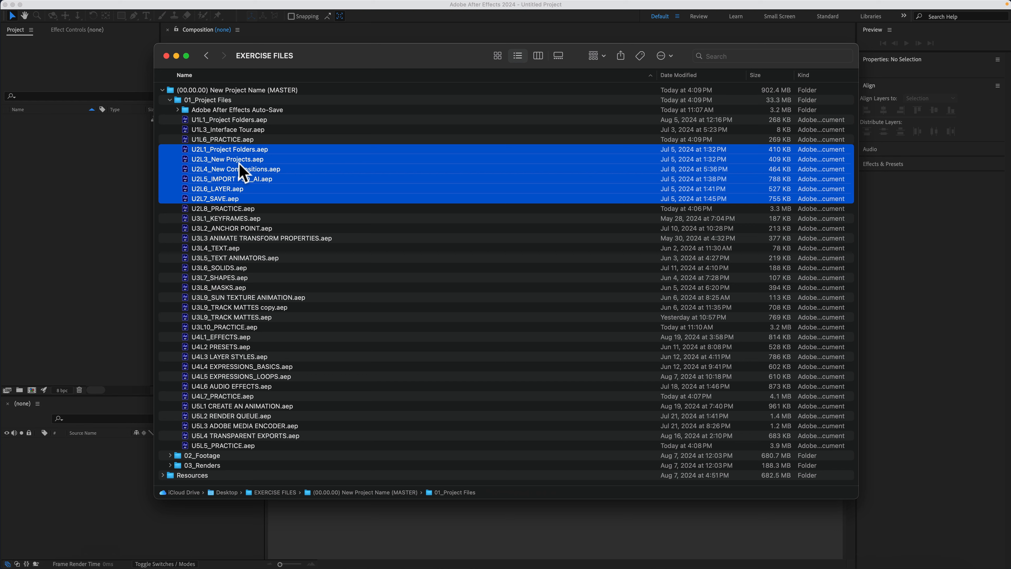
{"action": "left_click_drag", "start_coordinate": [225, 169], "coordinate": [67, 170]}
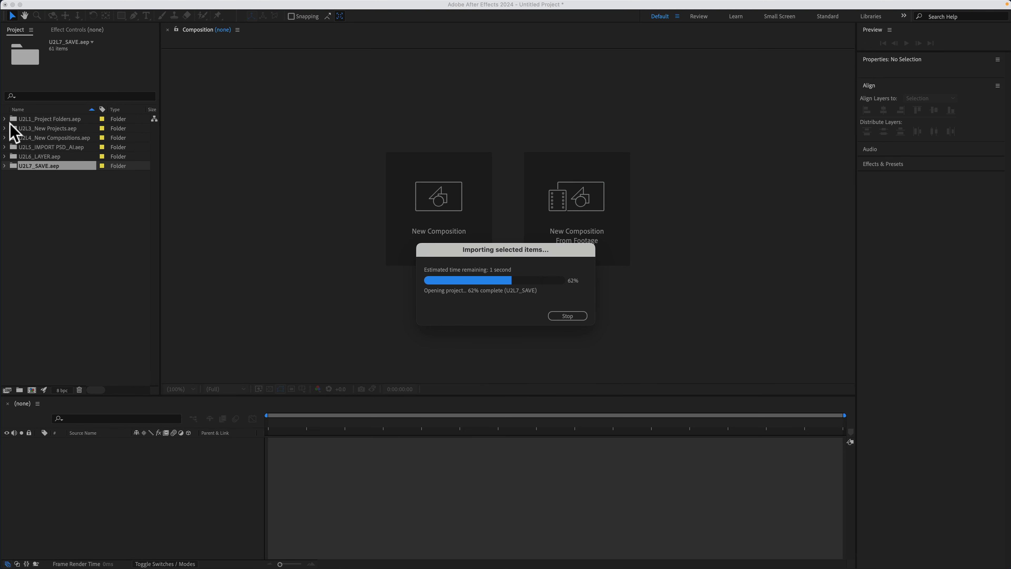
{"action": "left_click", "coordinate": [4, 166]}
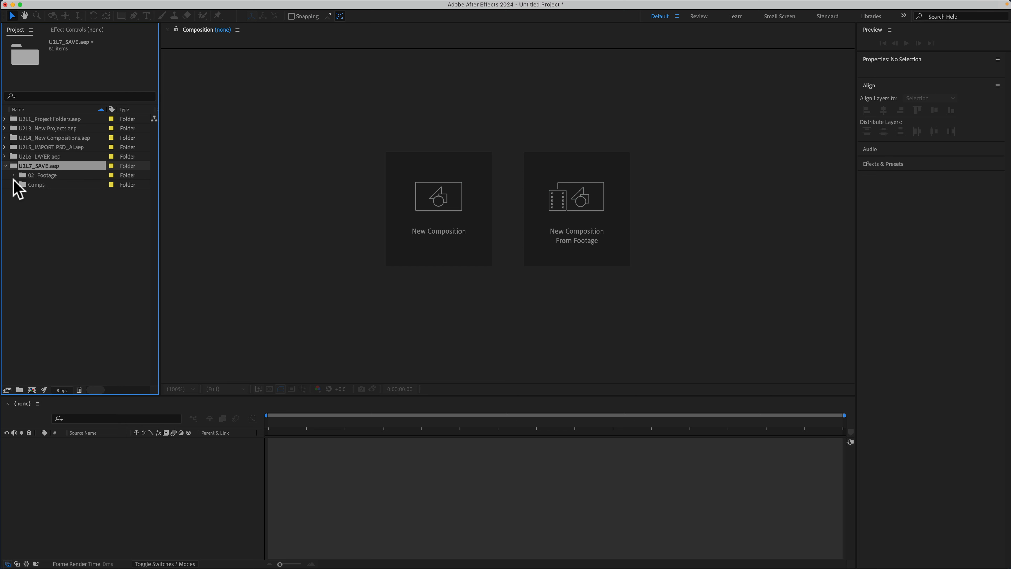
{"action": "left_click", "coordinate": [5, 164]}
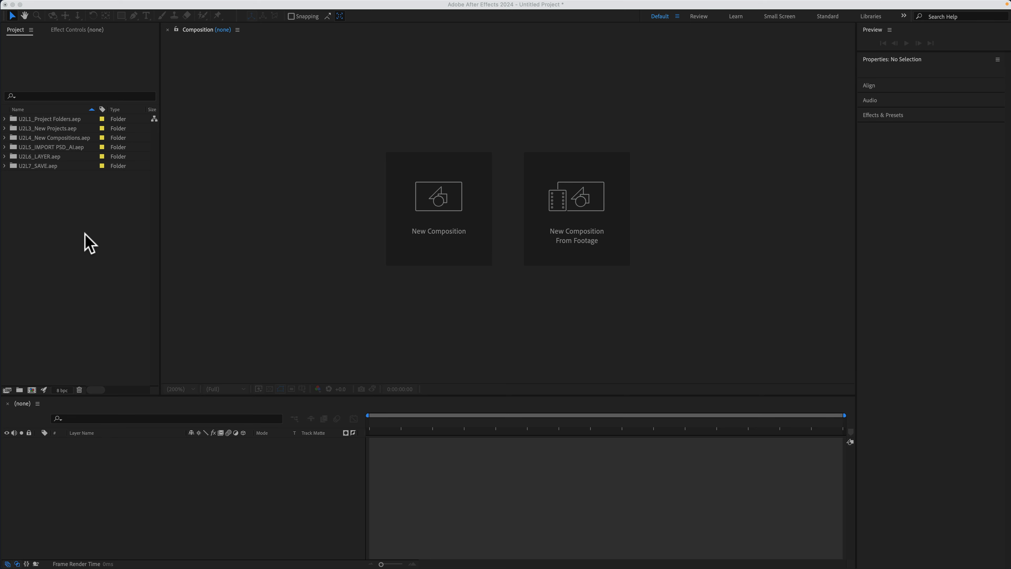
Save the project on the Desktop under the name PRACTICE in the Adobe After Effects Project format.
{"action": "left_click", "coordinate": [87, 243]}
{"action": "left_click", "coordinate": [80, 4]}
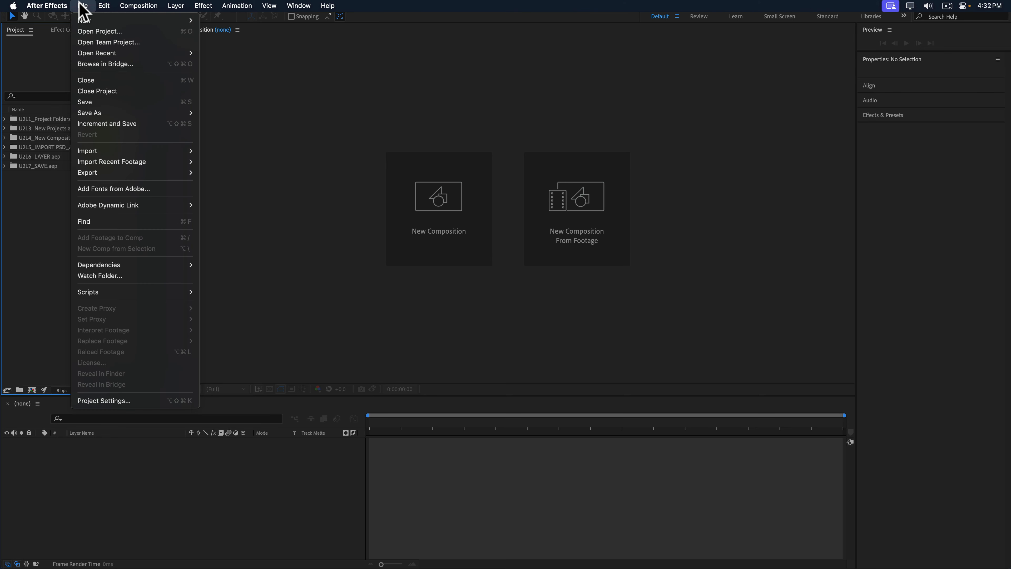
{"action": "mouse_move", "coordinate": [93, 115]}
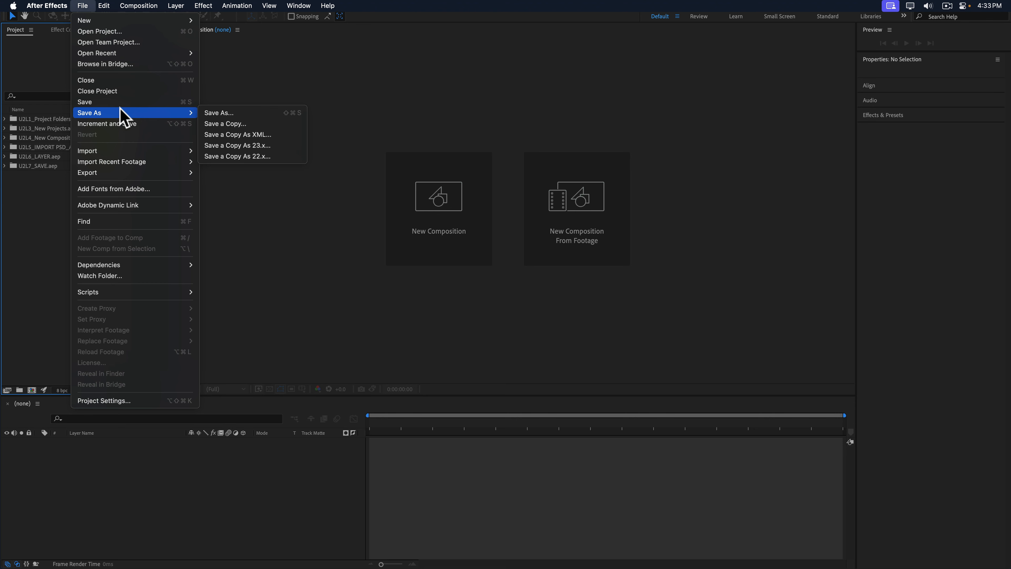
{"action": "left_click", "coordinate": [221, 113]}
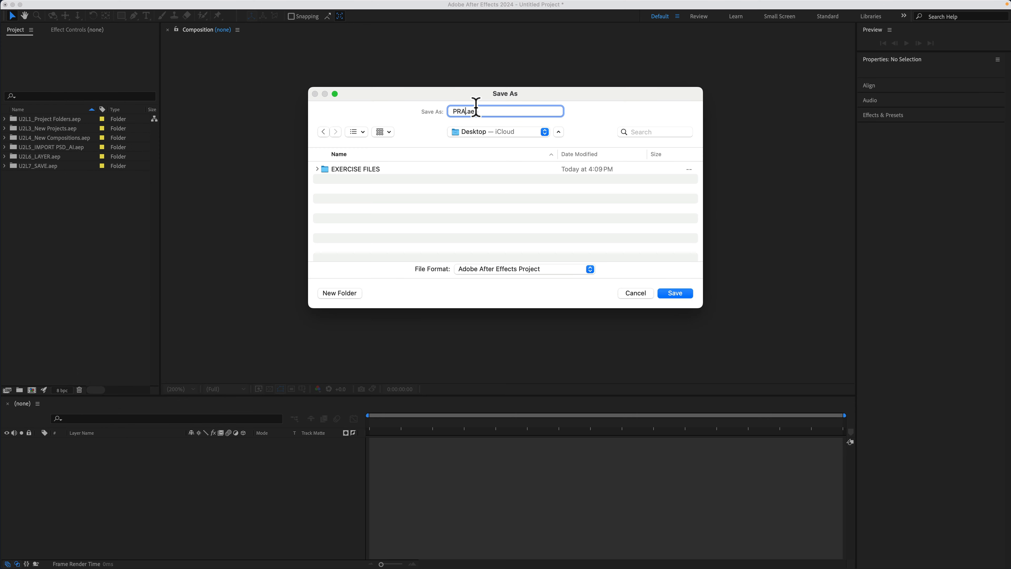
{"action": "type", "text": "PRACTICE"}
{"action": "left_click", "coordinate": [675, 294]}
Close the current project and open a practice project from the recently used projects.
{"action": "left_click", "coordinate": [83, 5]}
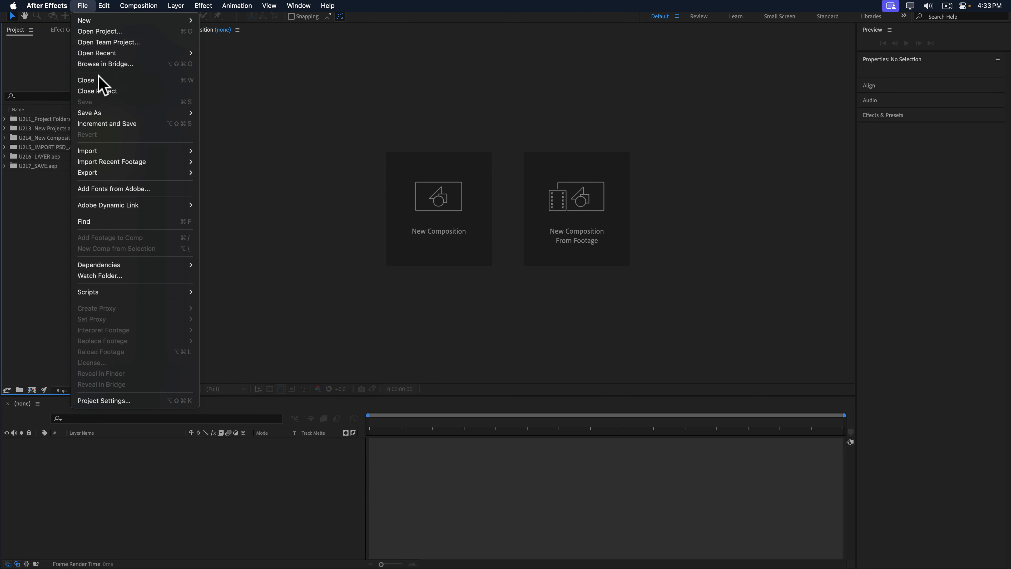
{"action": "left_click", "coordinate": [97, 91]}
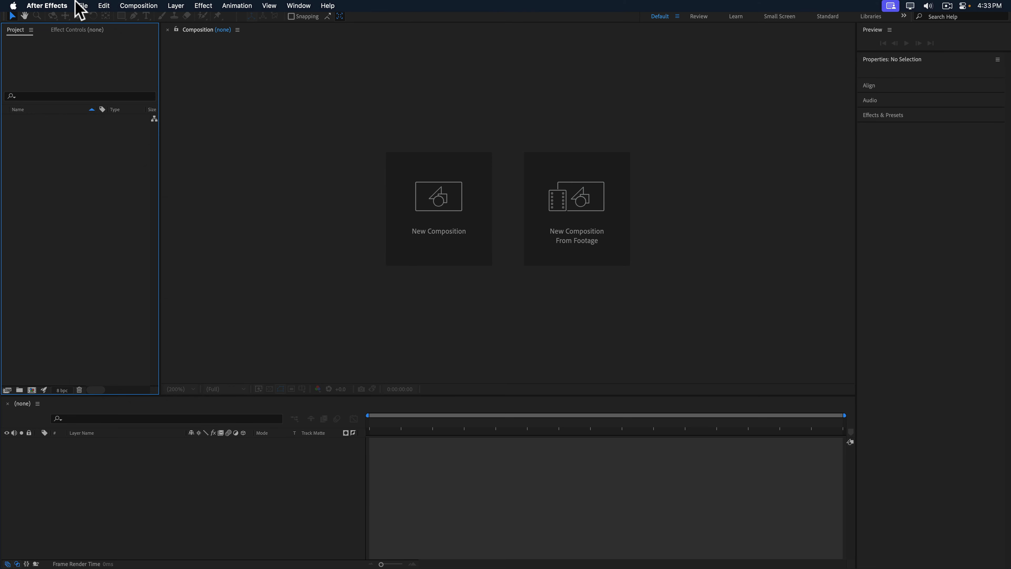
{"action": "left_click", "coordinate": [82, 6]}
{"action": "mouse_move", "coordinate": [151, 52]}
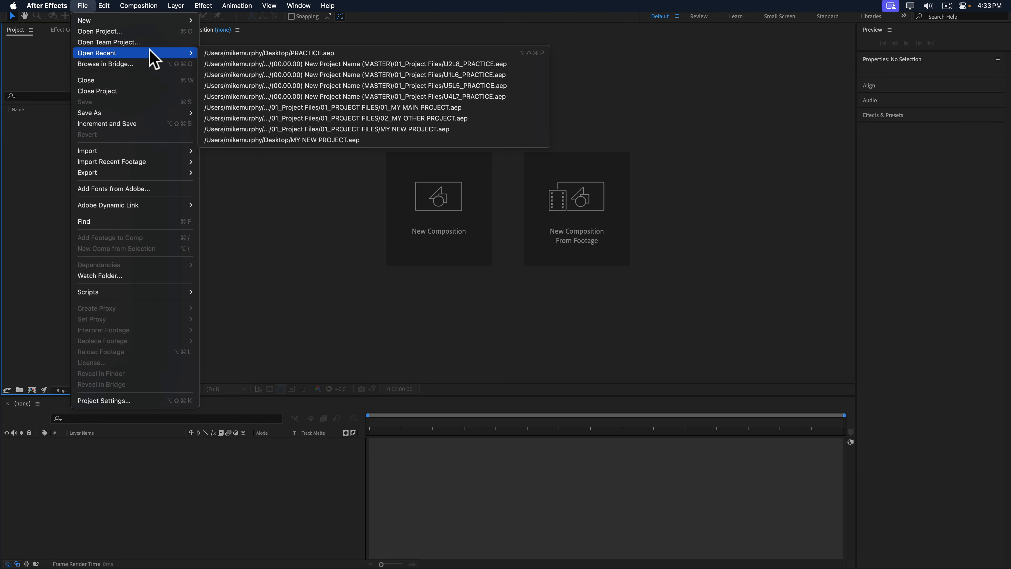
{"action": "left_click", "coordinate": [311, 62]}
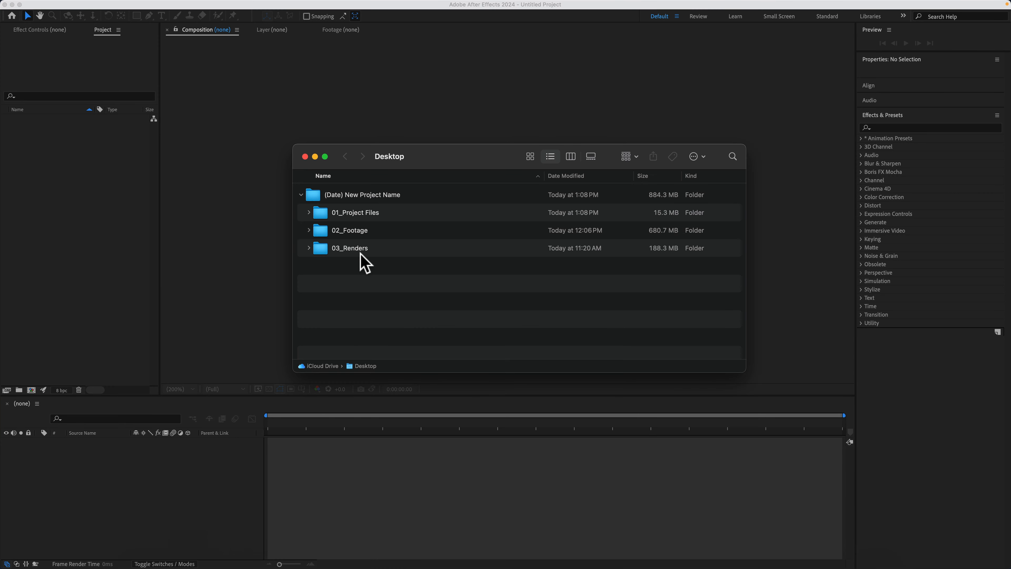
Expand the 01_Project Files folder on the Desktop, select U1L3_Interface Tour.aep and close the file window.
{"action": "left_click", "coordinate": [308, 212]}
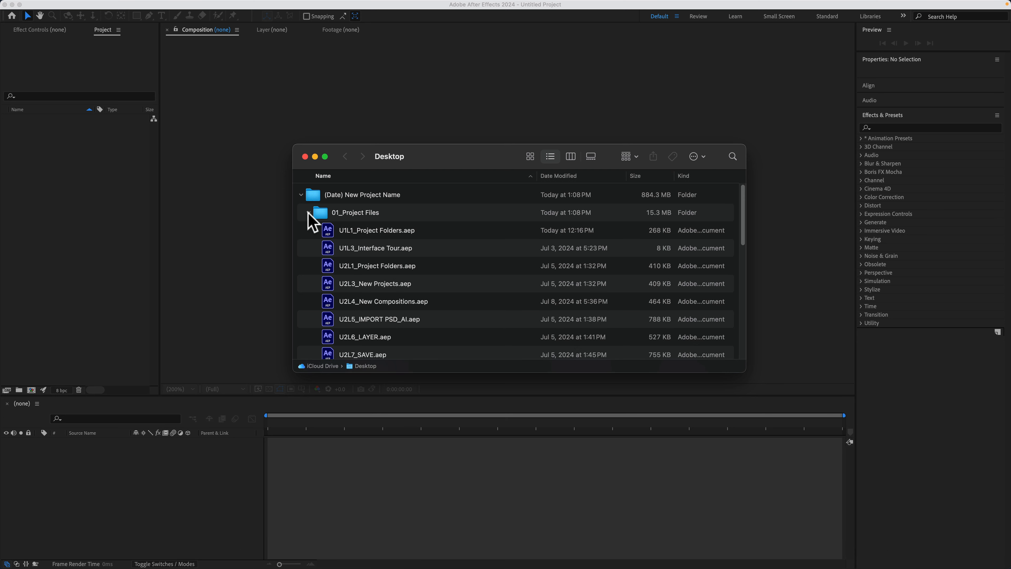
{"action": "left_click", "coordinate": [389, 249]}
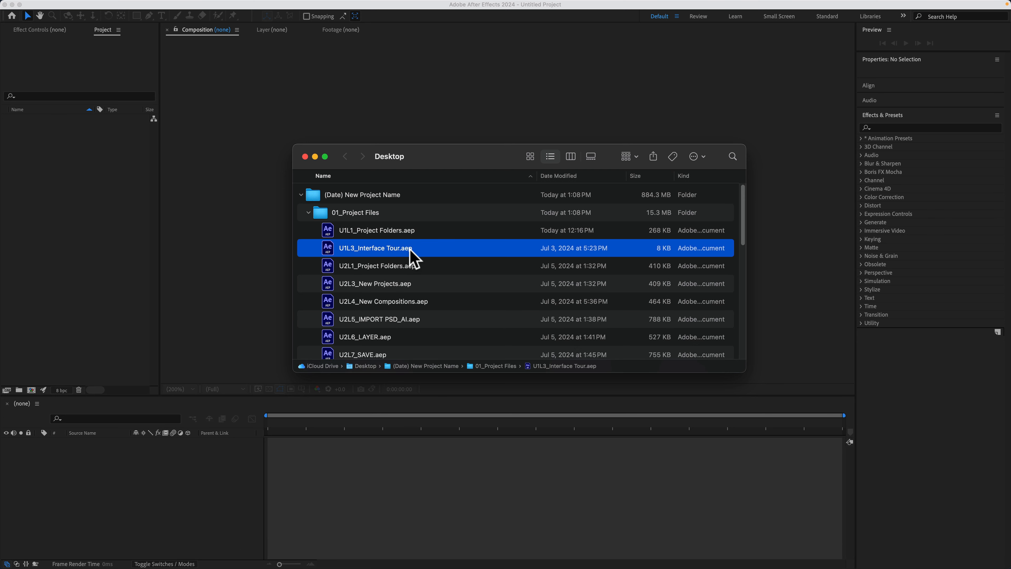
{"action": "left_click", "coordinate": [305, 156]}
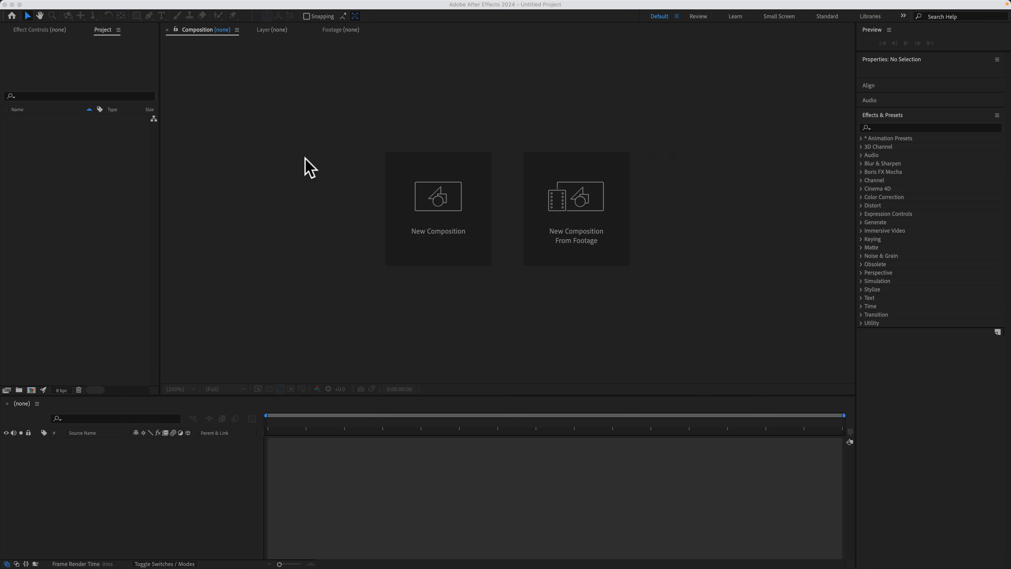
Open the settings for a new composition in the empty project.
{"action": "left_click", "coordinate": [438, 207]}
{"action": "left_click", "coordinate": [569, 402]}
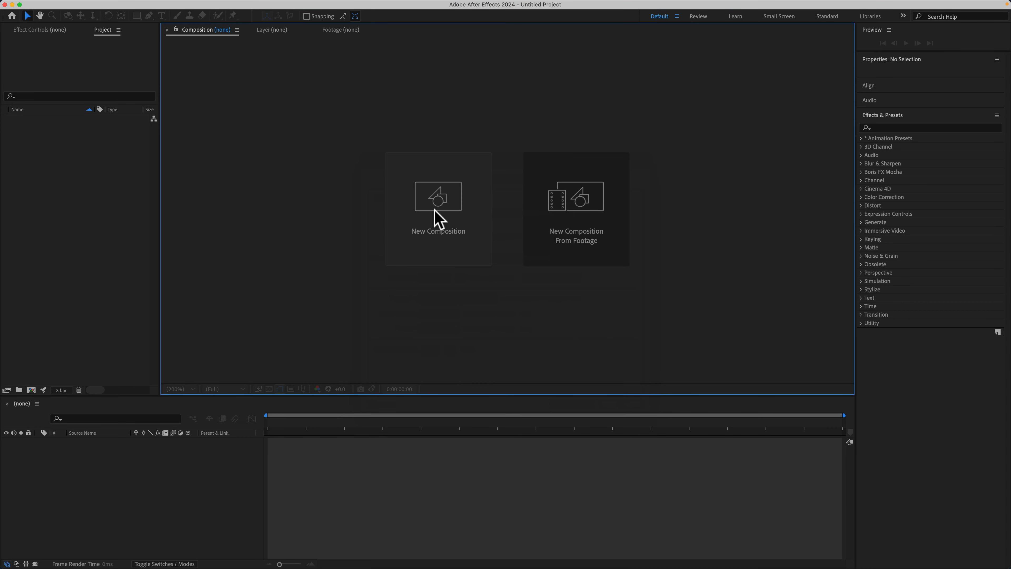
{"action": "left_click", "coordinate": [438, 218]}
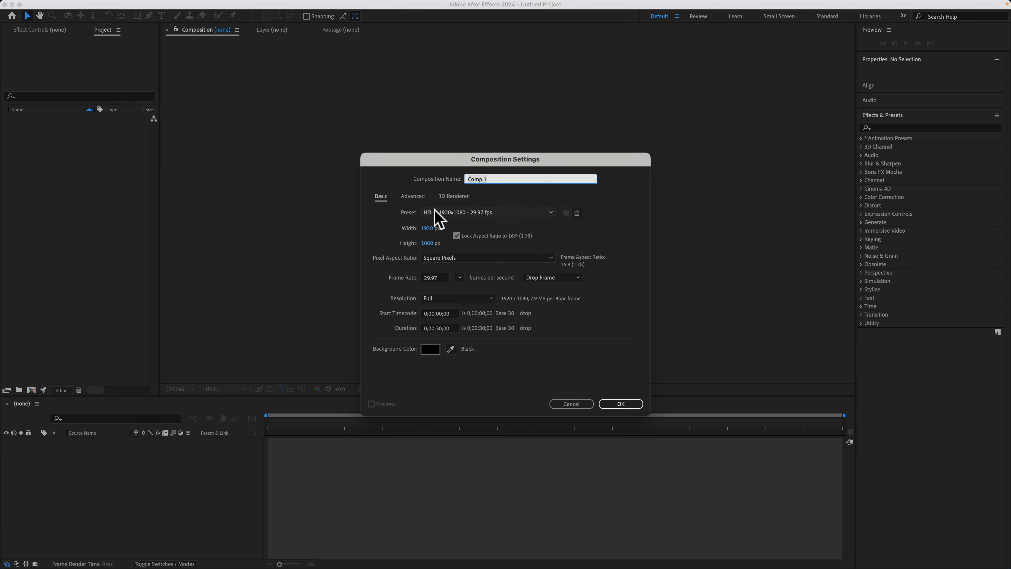